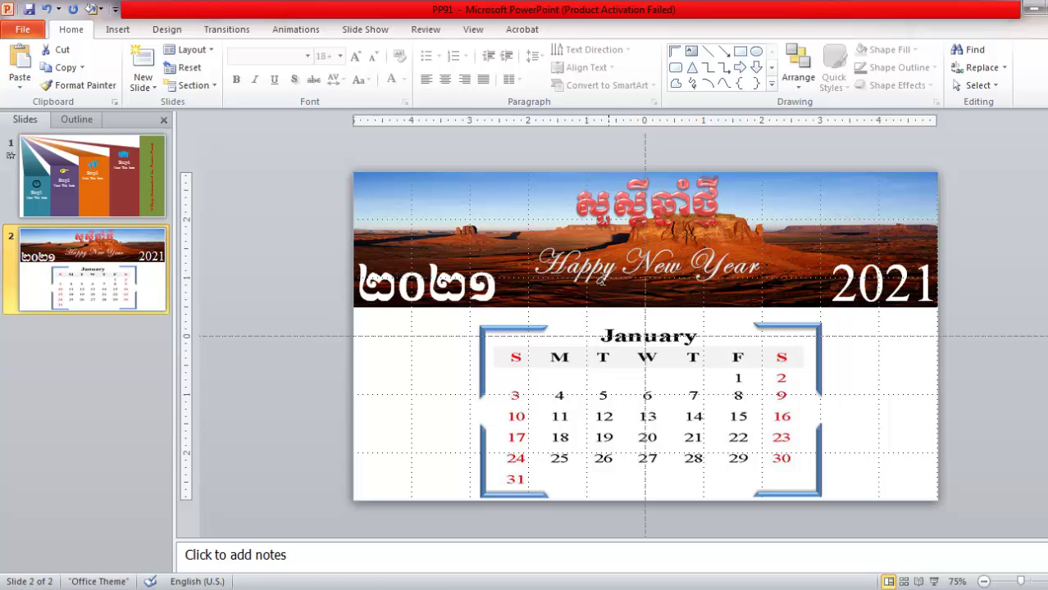
Add a new slide after slide 2 and delete its title and content placeholders.
click(111, 315)
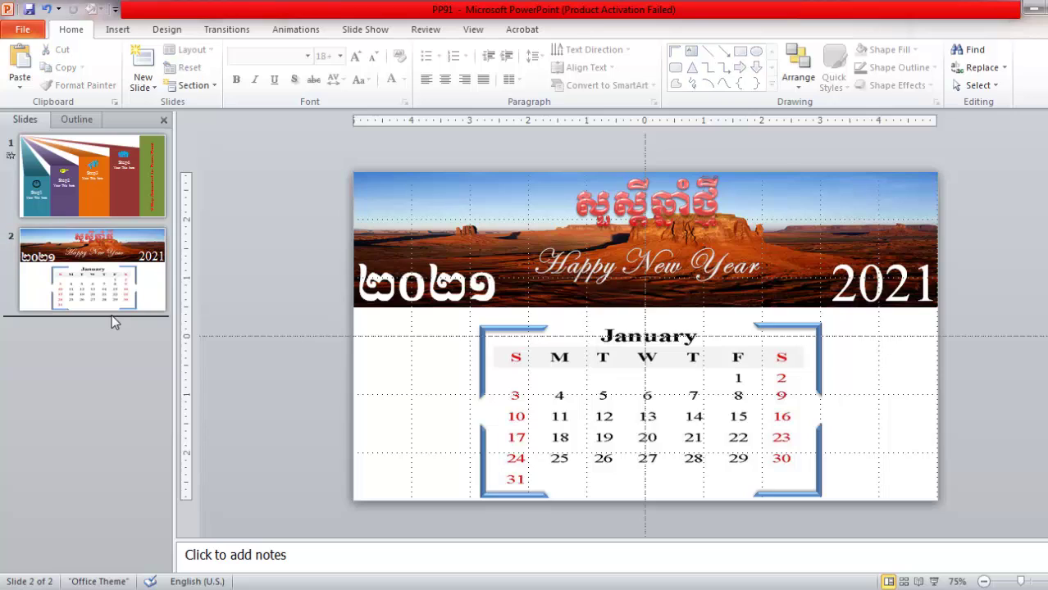
key(Return)
drag(302, 157, 963, 464)
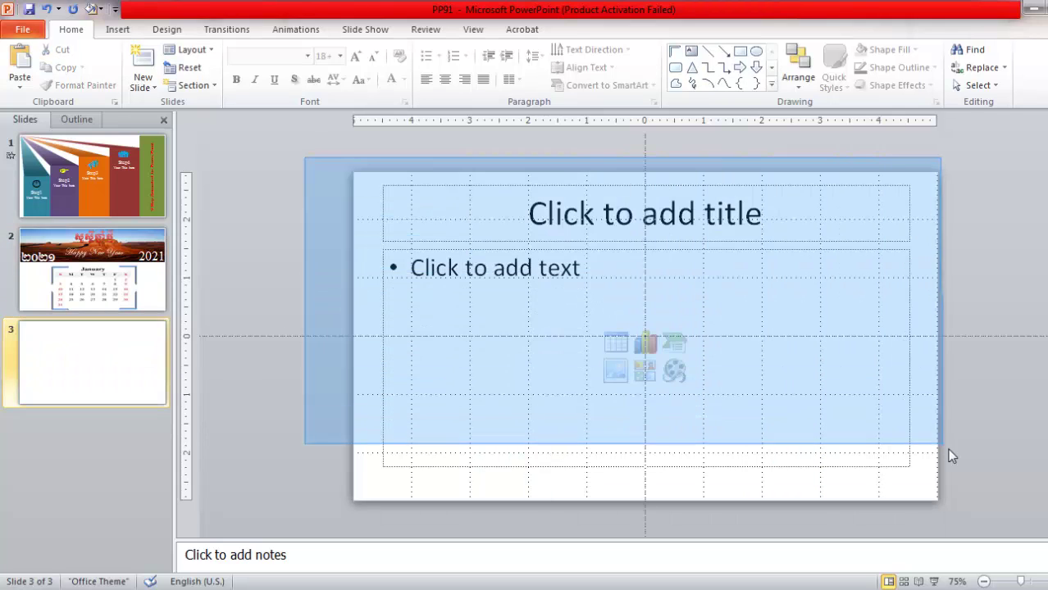
key(Delete)
click(551, 250)
key(Delete)
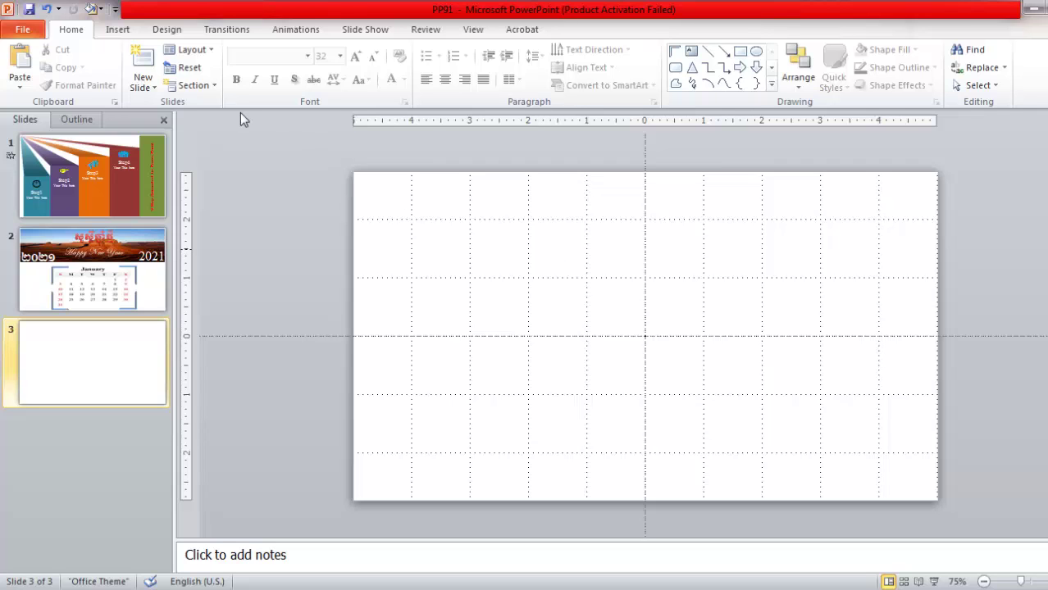
drag(292, 159, 999, 522)
Check the January calendar picture on slide 2, then go back to blank slide 3.
click(121, 279)
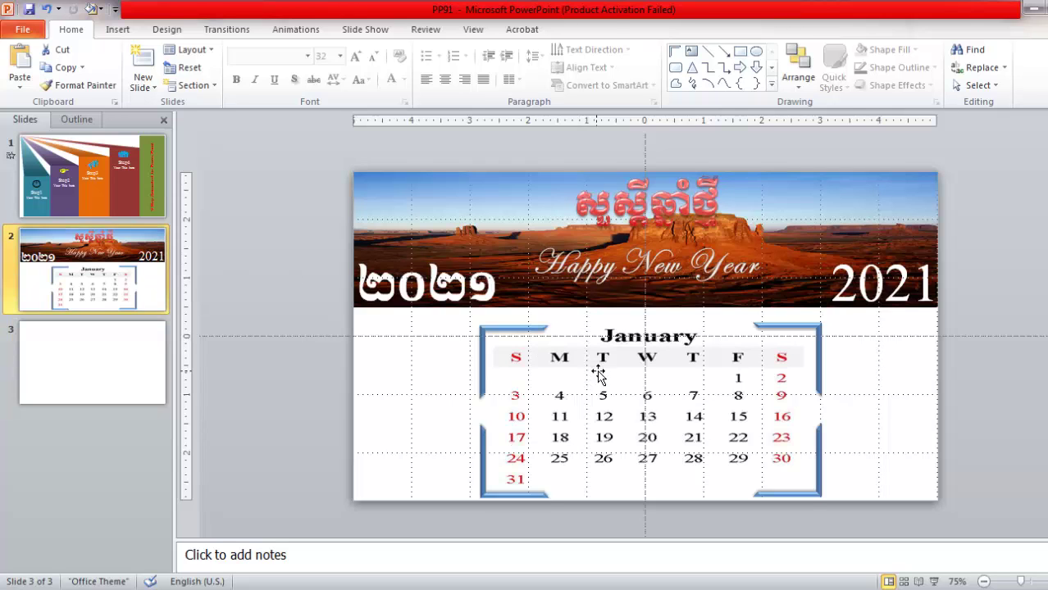
click(599, 373)
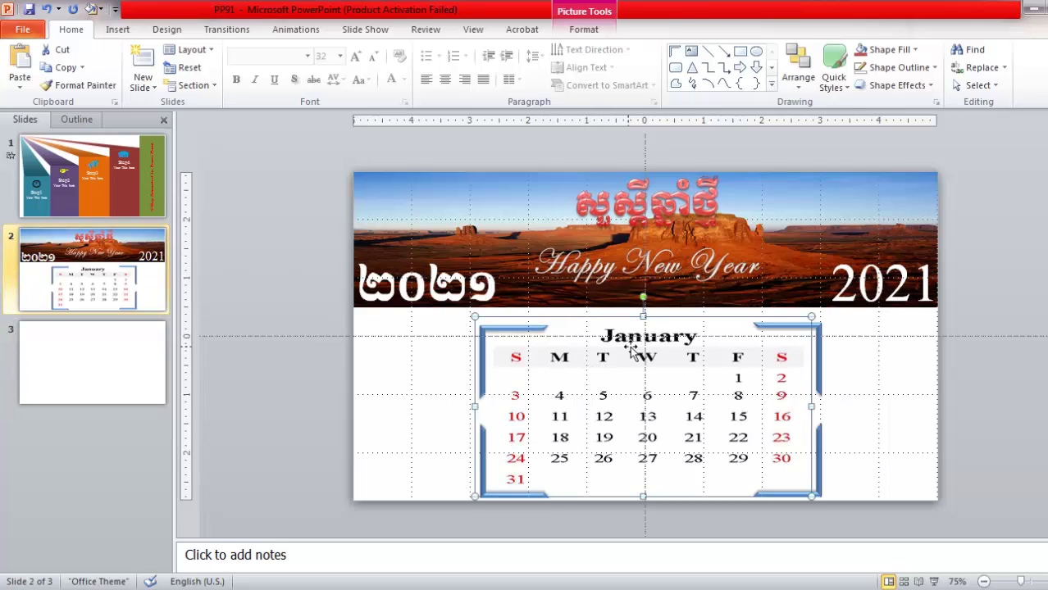
click(409, 373)
click(105, 349)
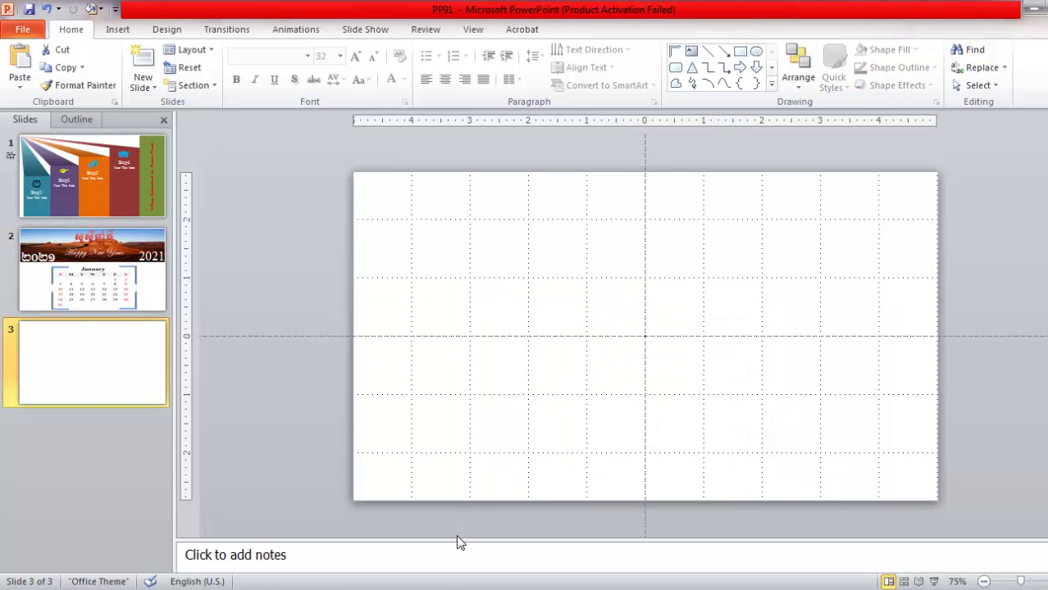
Preview the 2021 calendar JPEG from the folder, close the viewer, and select 2021.pdf.
key(alt+Tab)
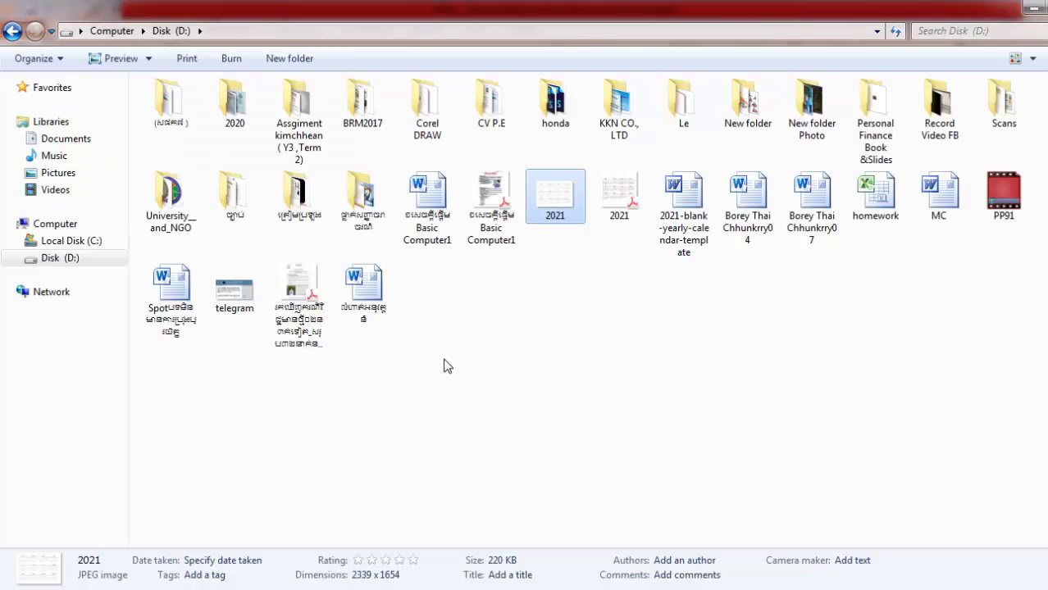
double_click(572, 194)
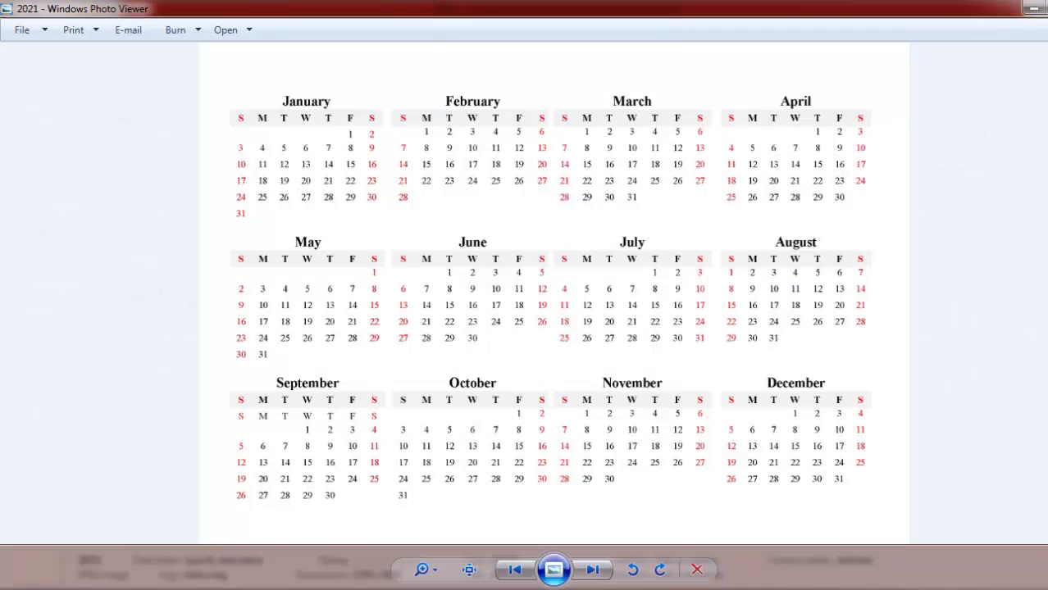
key(alt+F4)
click(619, 197)
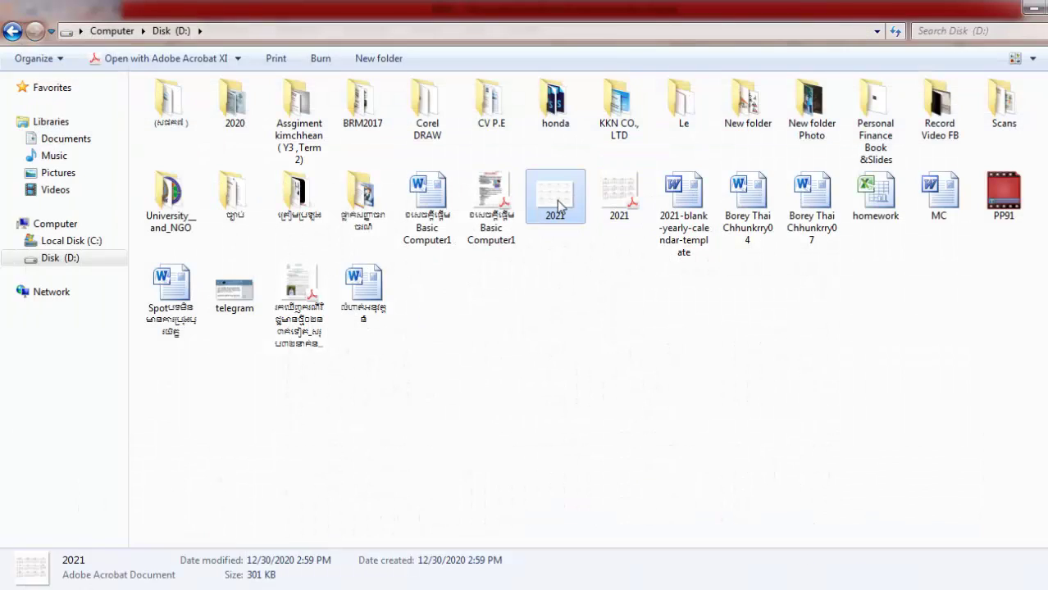
Select the 2021 JPEG calendar image and paste it onto slide 3.
click(559, 203)
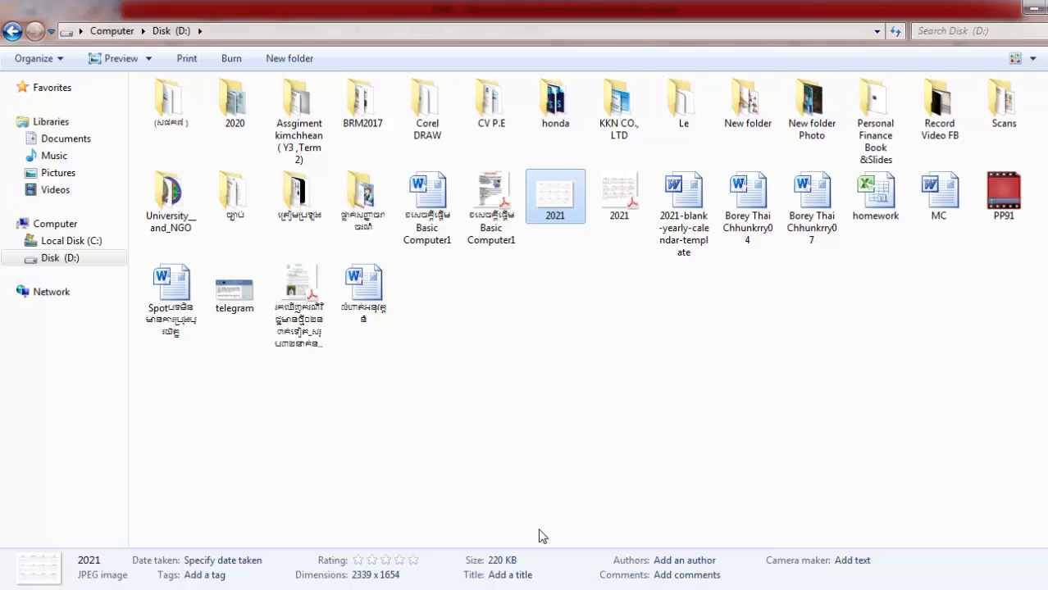
key(ctrl+v)
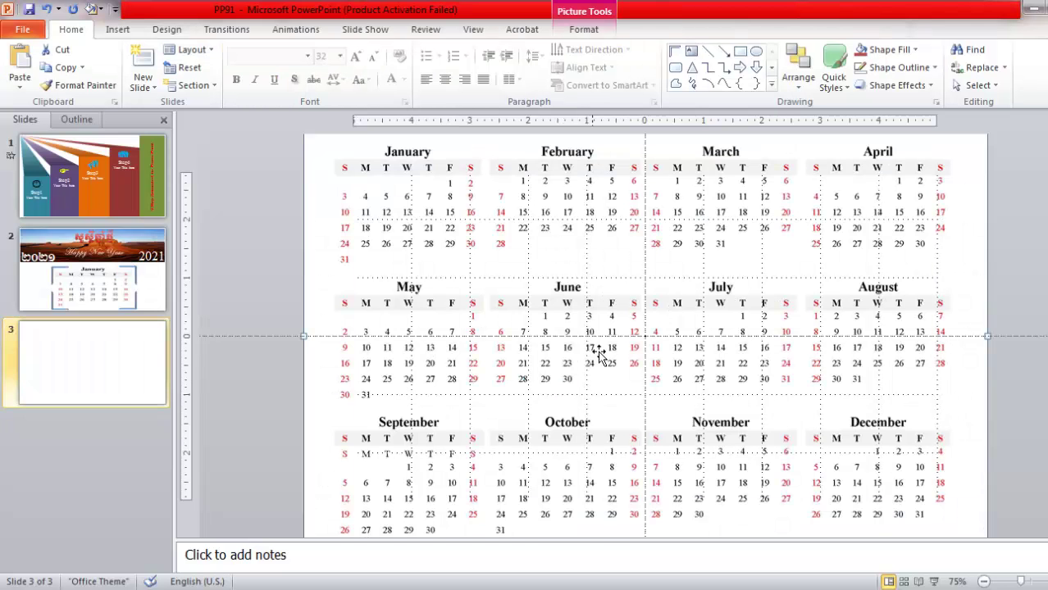
Shrink the pasted 2021 calendar picture by its corner so it sits within slide 3.
ctrl+scroll(702, 281, down, 3)
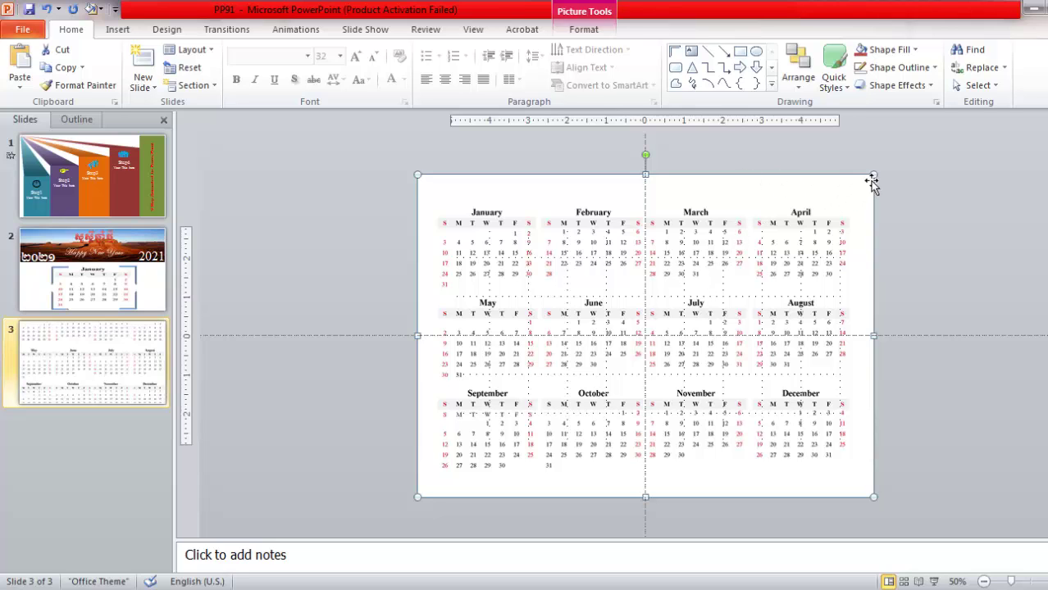
drag(874, 173, 768, 243)
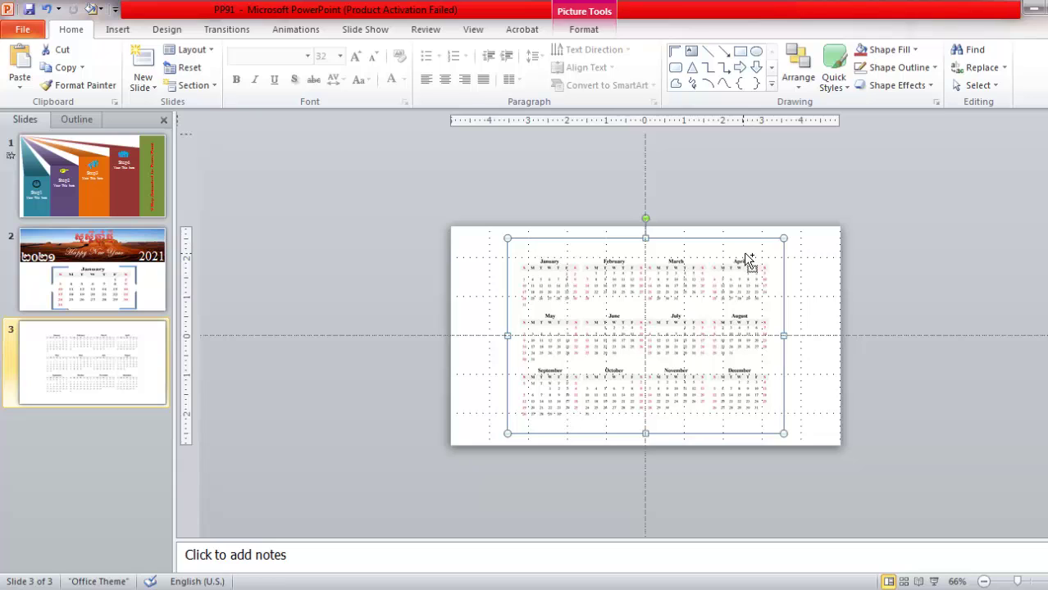
ctrl+scroll(745, 258, up, 3)
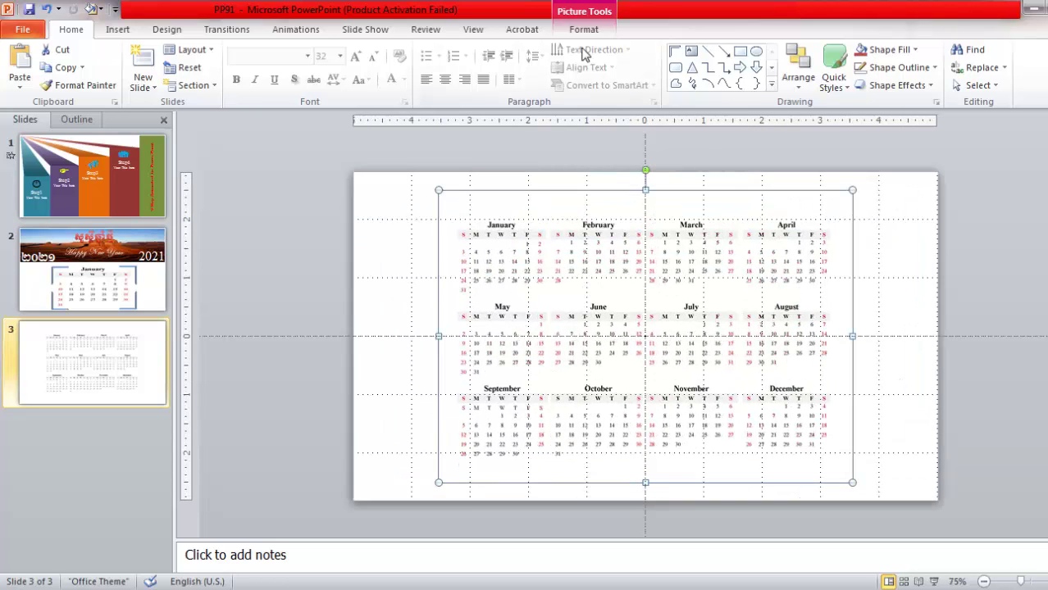
Crop the full-year 2021 calendar picture down to just the January month.
click(583, 31)
click(941, 79)
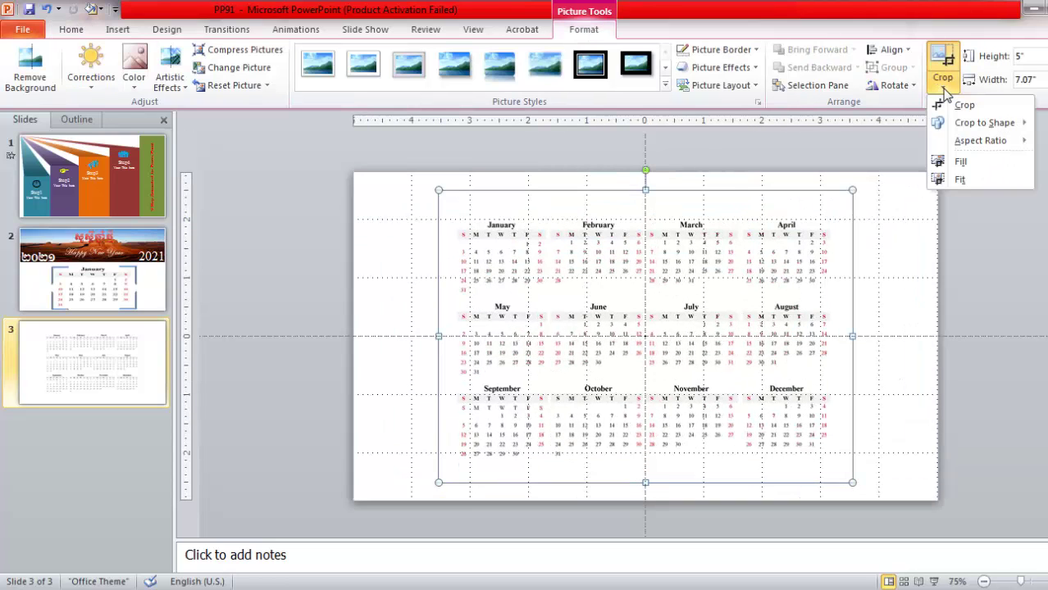
click(947, 104)
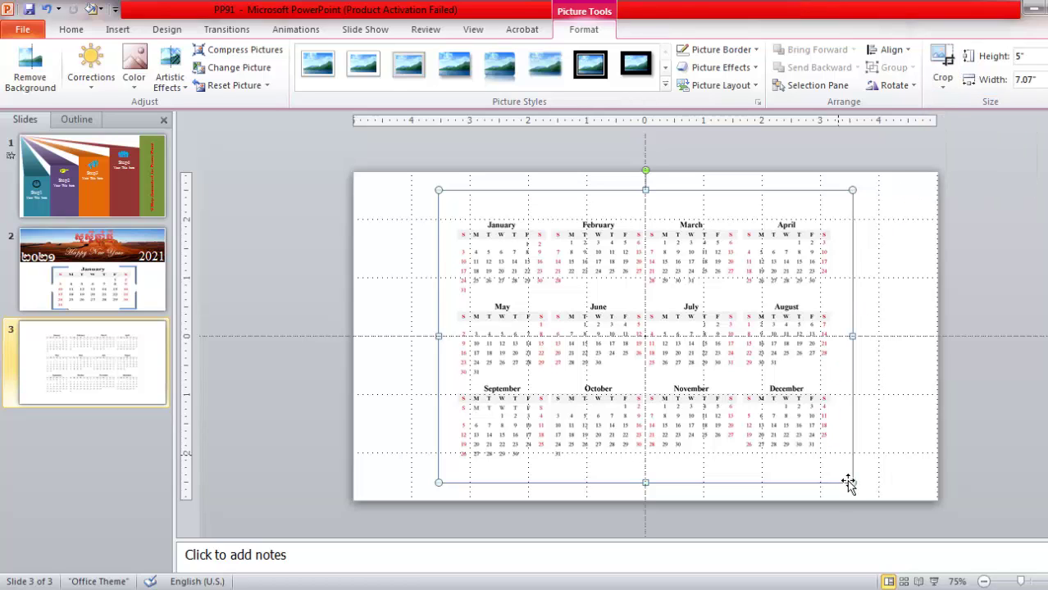
drag(847, 476, 552, 296)
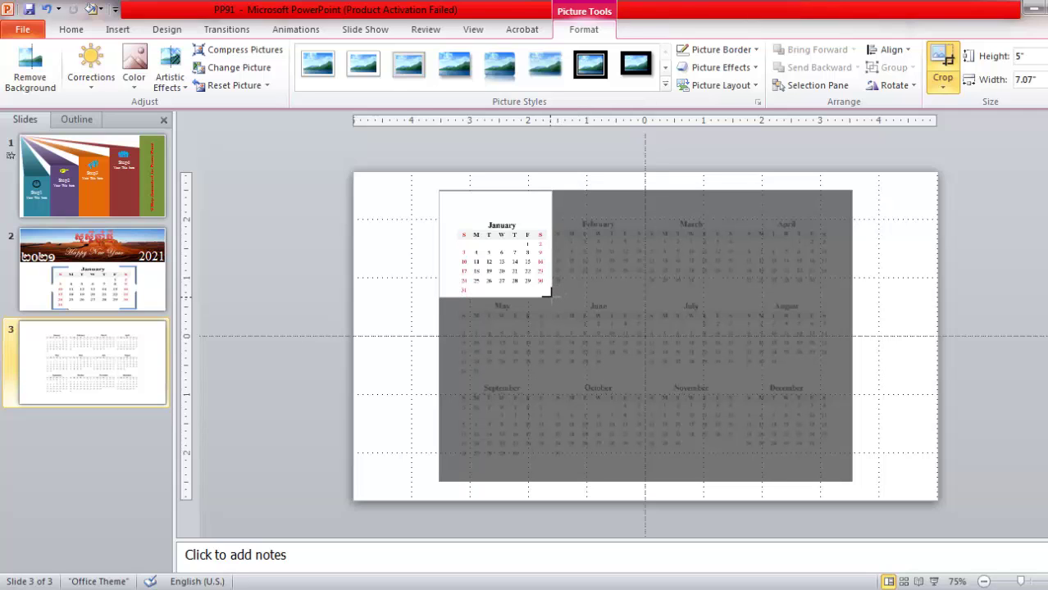
key(Escape)
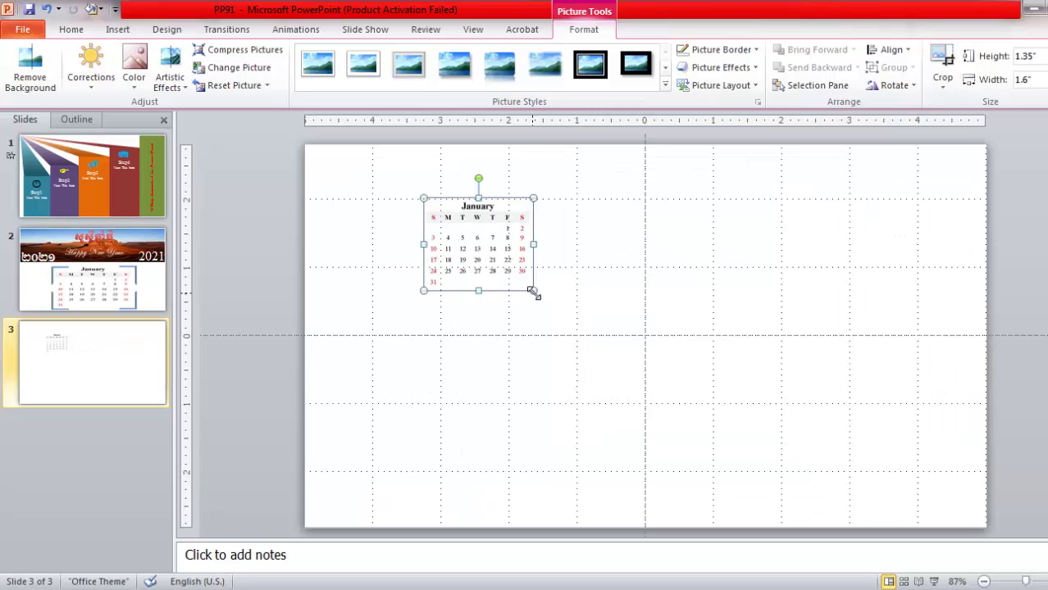
Enlarge the January picture to about 3.8" by 4.5" and centre it in the lower half.
drag(532, 291, 727, 447)
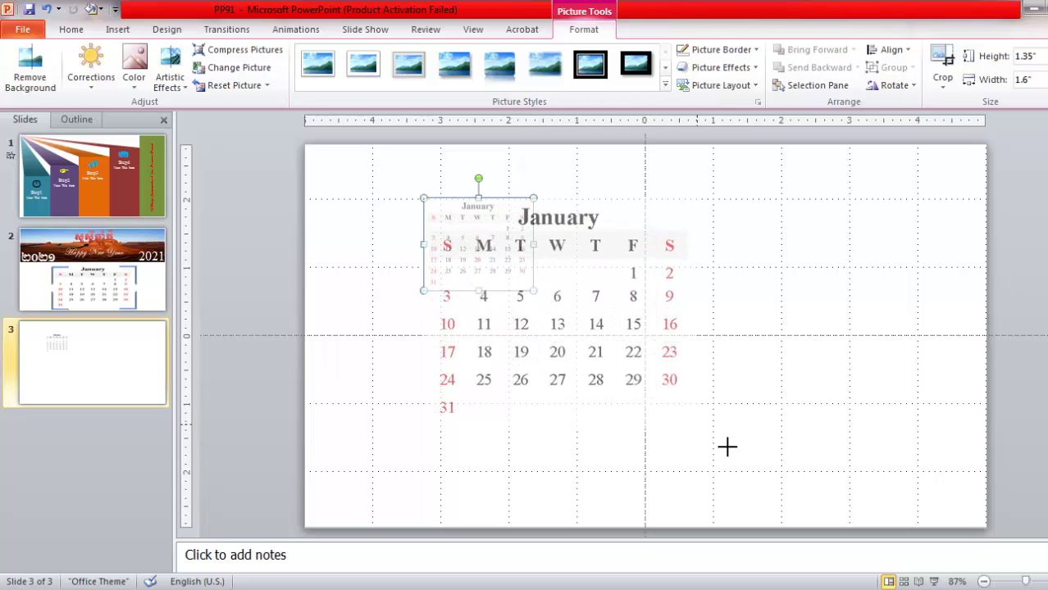
drag(727, 447, 755, 456)
drag(796, 182, 672, 290)
mouse_move(616, 318)
mouse_down()
mouse_move(696, 344)
mouse_move(710, 369)
mouse_up()
key(Escape)
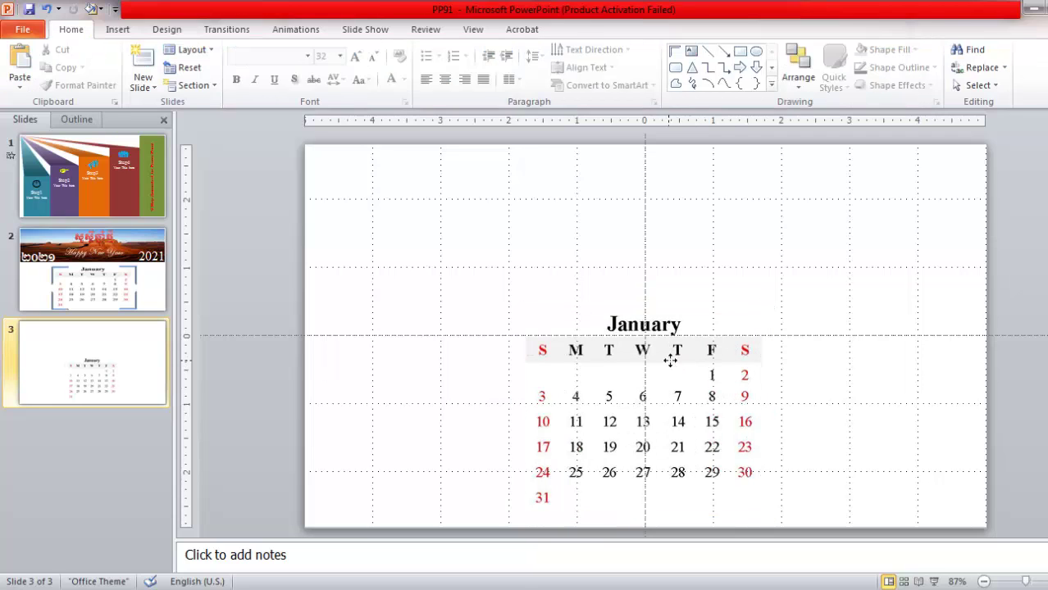
click(669, 358)
drag(770, 306, 799, 283)
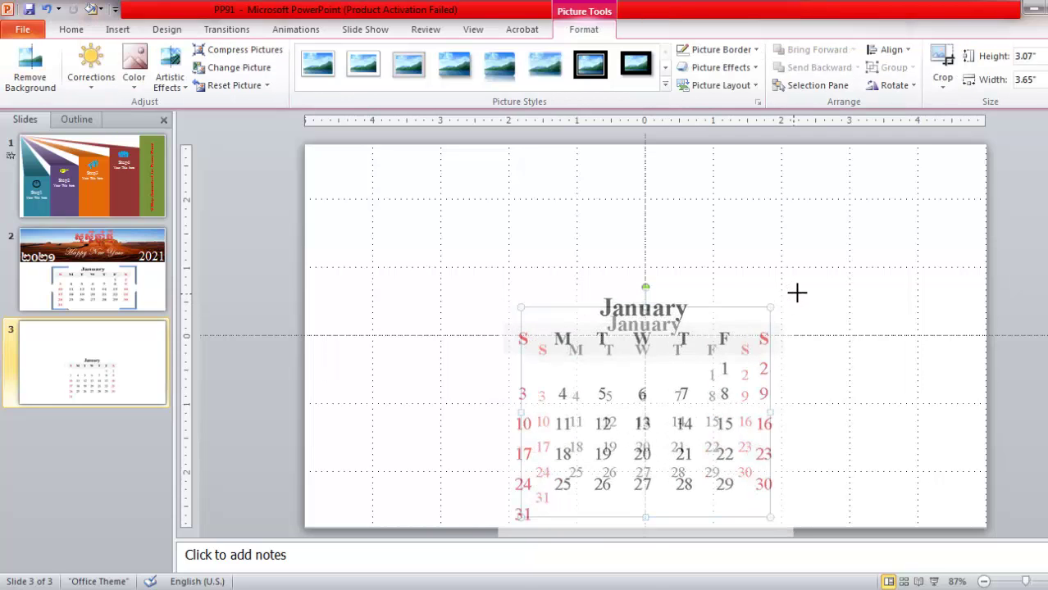
mouse_move(748, 340)
mouse_down()
mouse_move(749, 327)
mouse_move(741, 332)
mouse_up()
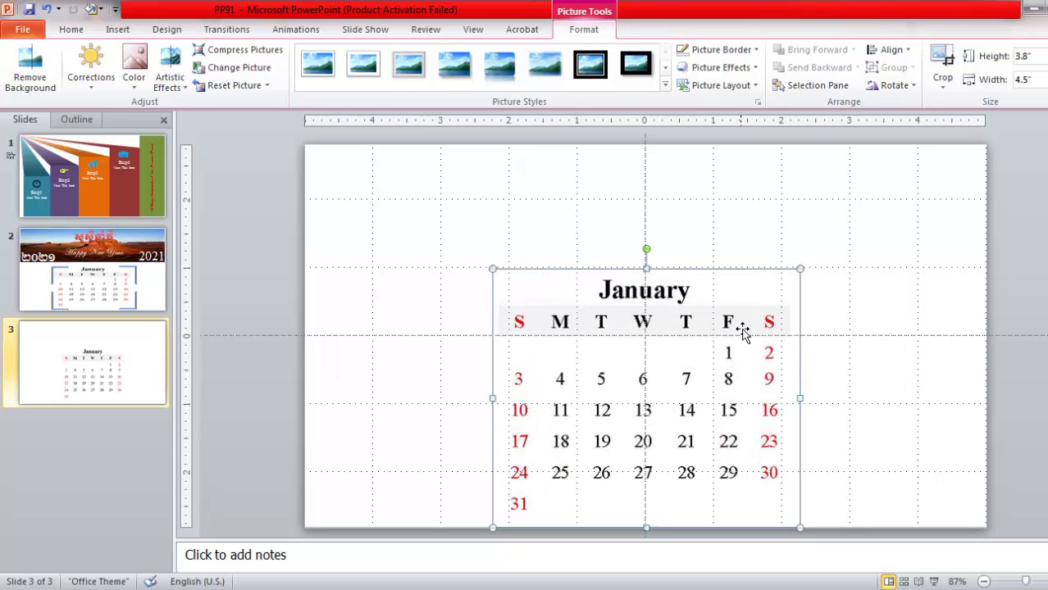
click(850, 320)
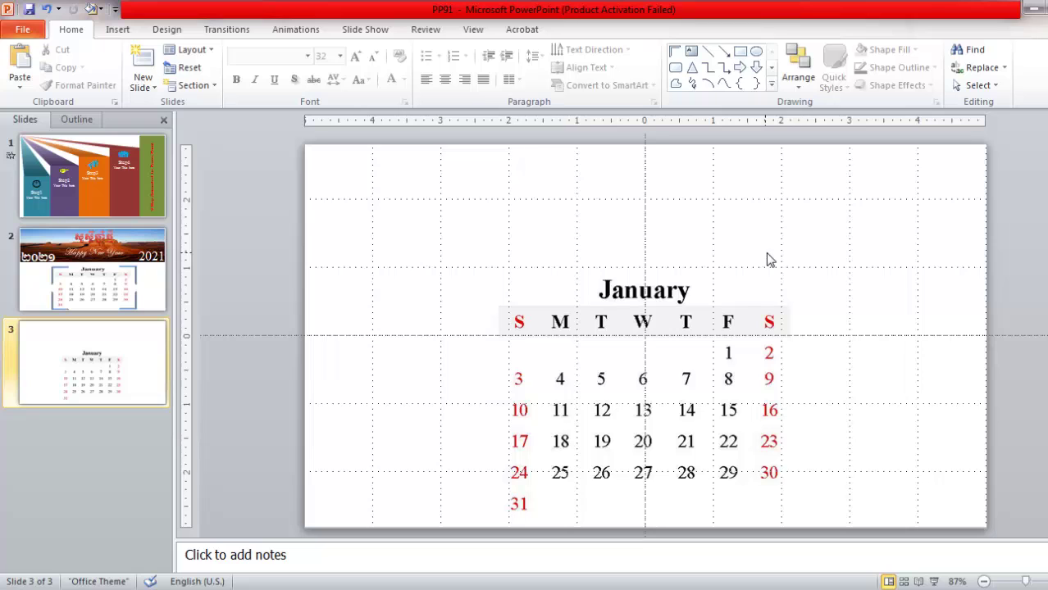
Draw a rectangle spanning slide 3's full width across the top band above the calendar.
click(117, 29)
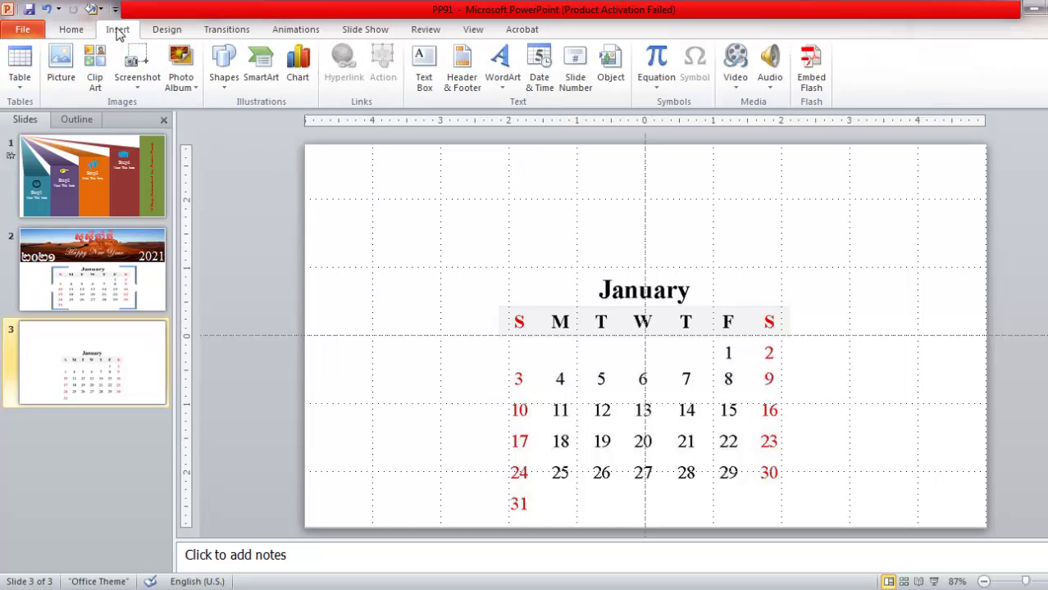
click(223, 89)
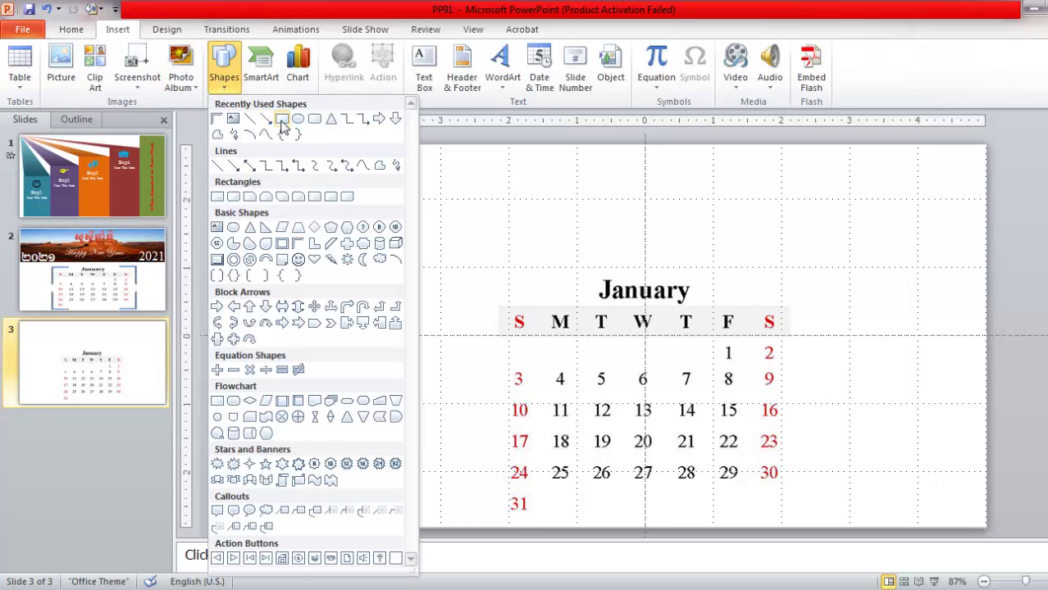
click(268, 118)
drag(303, 144, 985, 267)
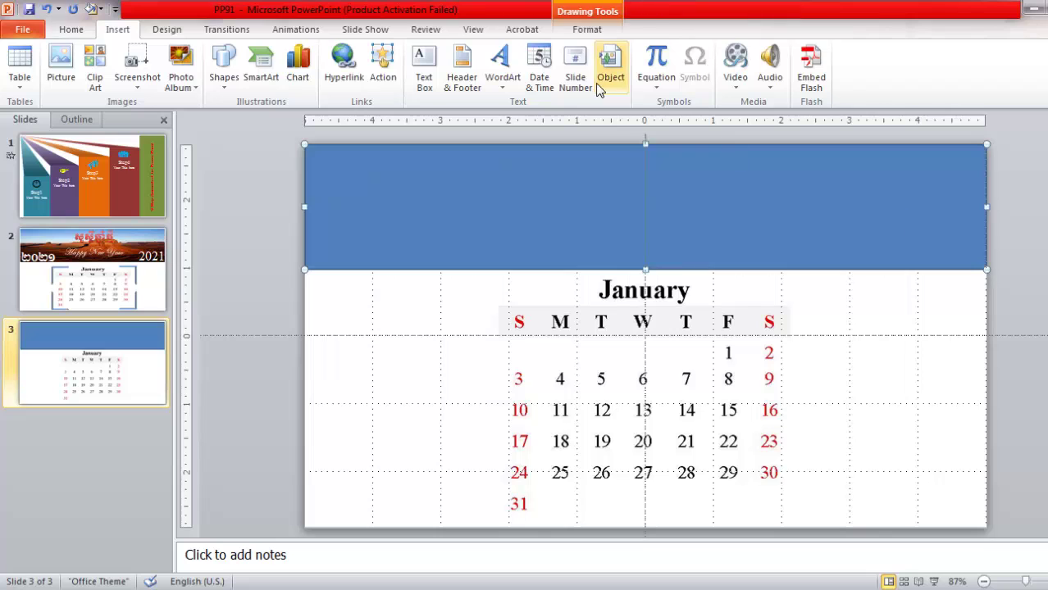
Set the top rectangle's outline to No Outline.
click(592, 31)
click(611, 68)
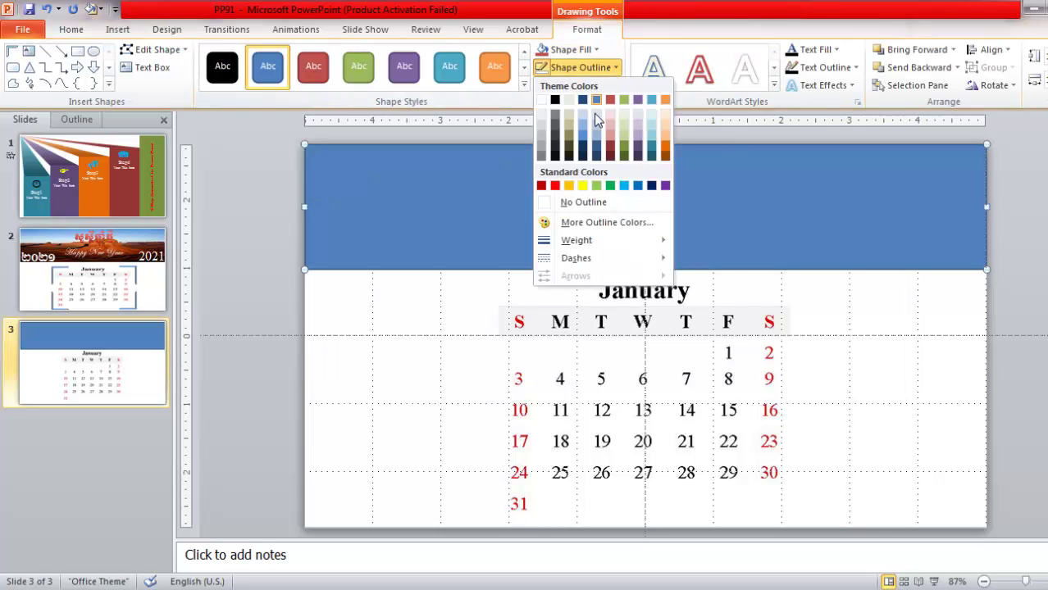
click(646, 213)
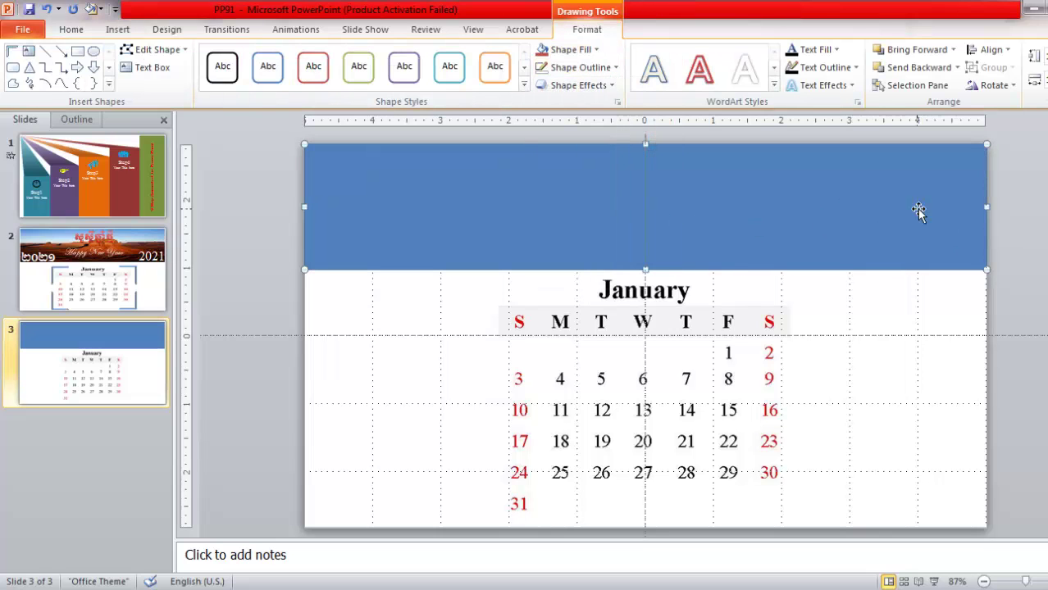
Fill the rectangle with the Desert sample picture and stretch the banner slightly taller.
right_click(786, 198)
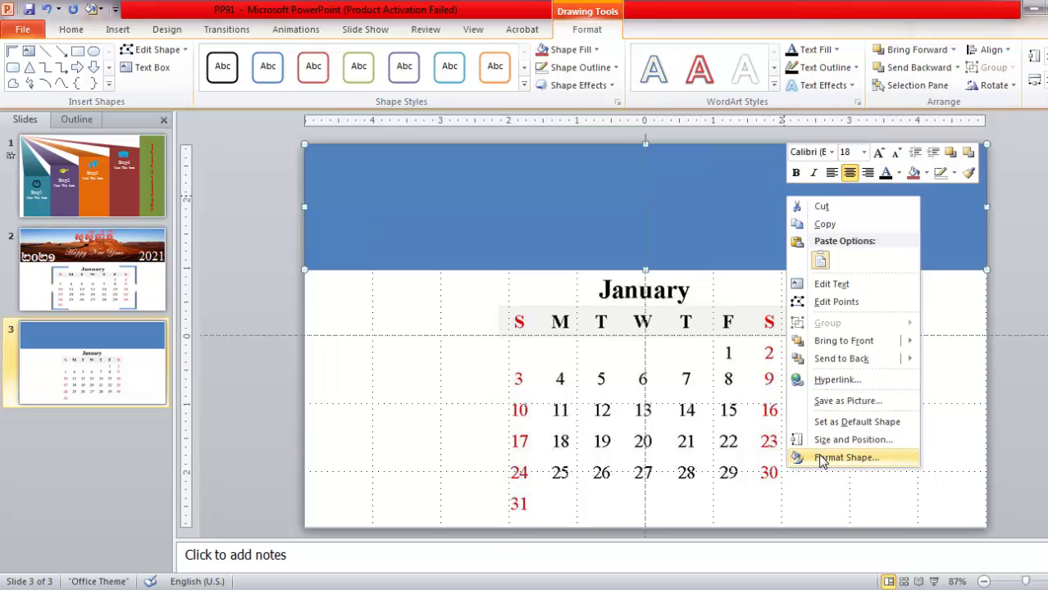
click(792, 457)
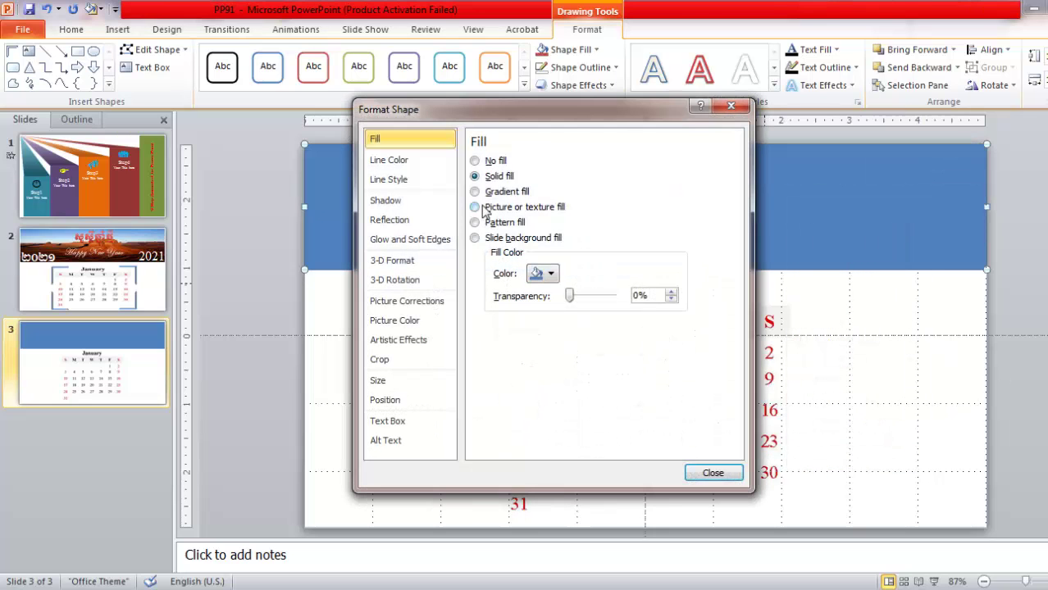
click(475, 208)
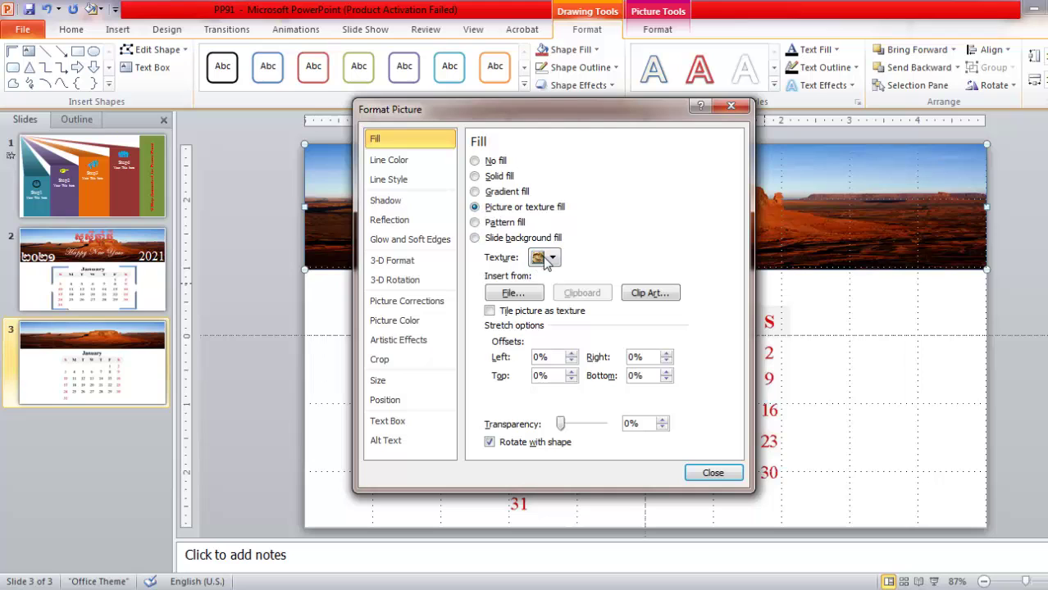
drag(574, 115, 876, 114)
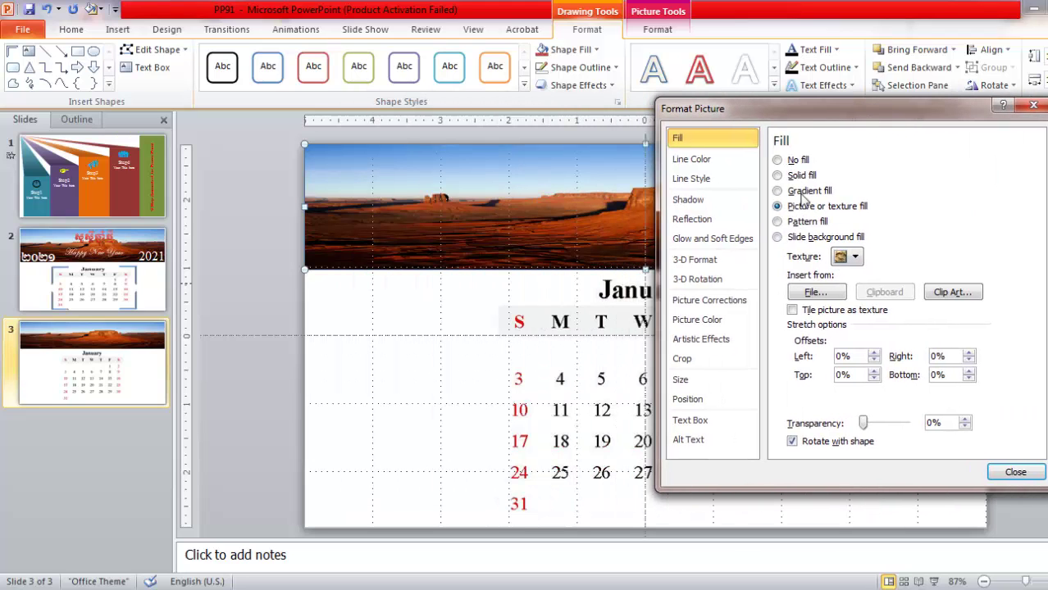
click(815, 297)
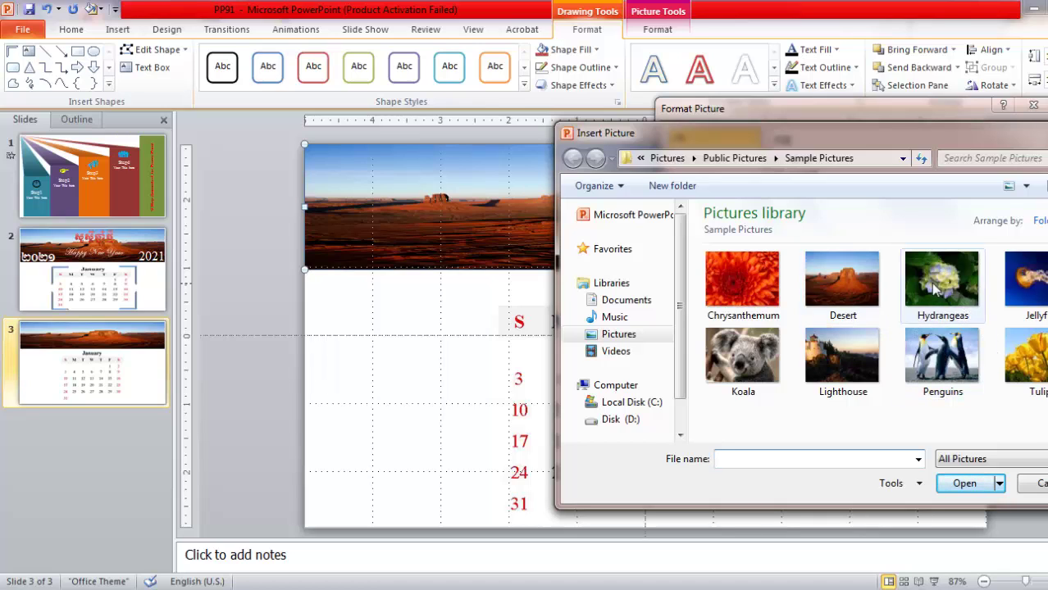
click(843, 279)
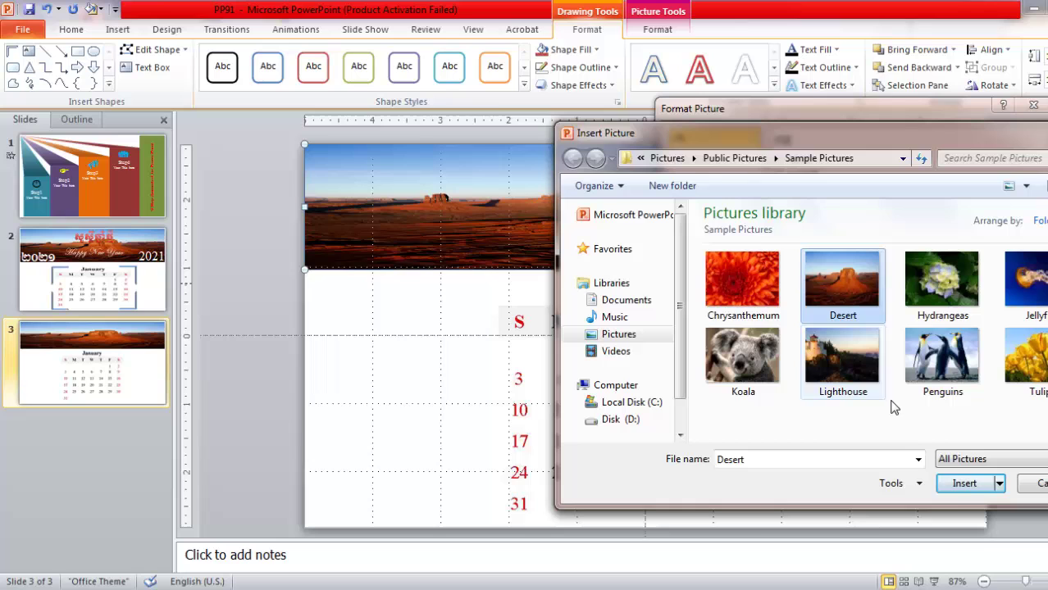
click(964, 485)
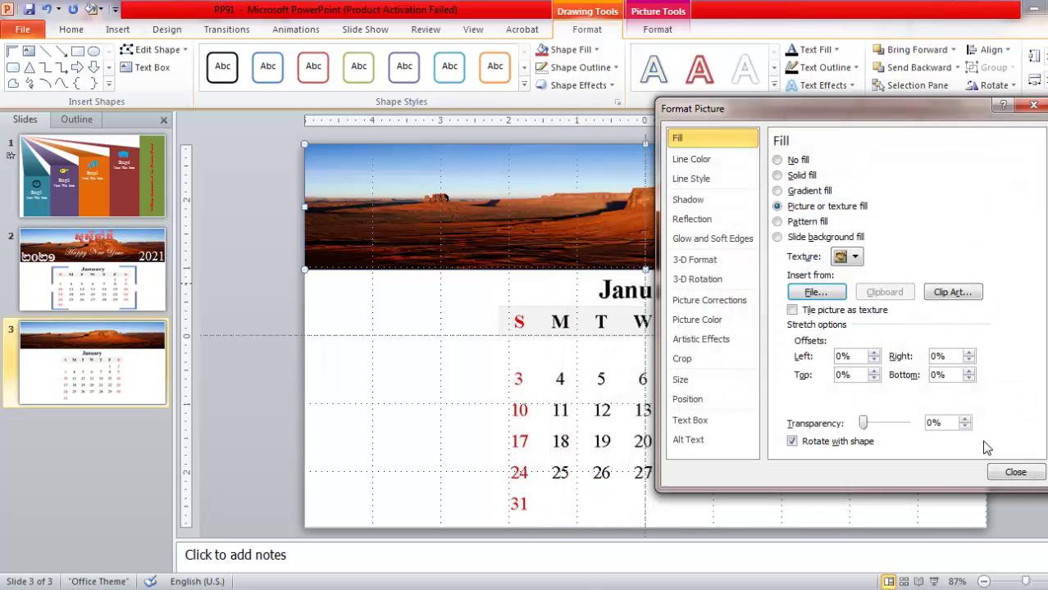
click(1015, 472)
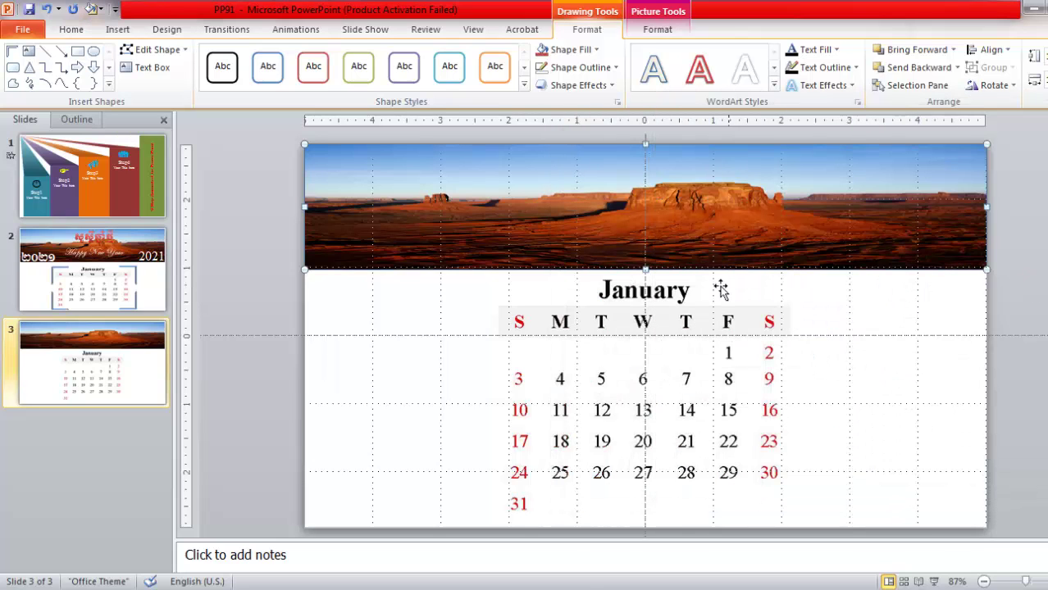
drag(643, 269, 644, 295)
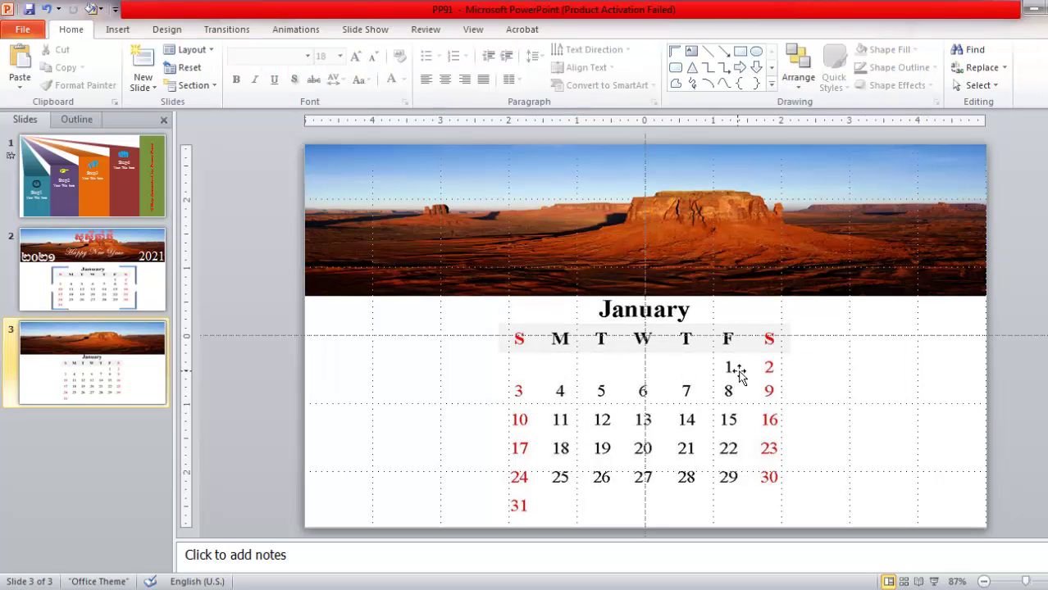
Add a text box reading 2021 to the right of the January calendar.
click(691, 50)
click(856, 392)
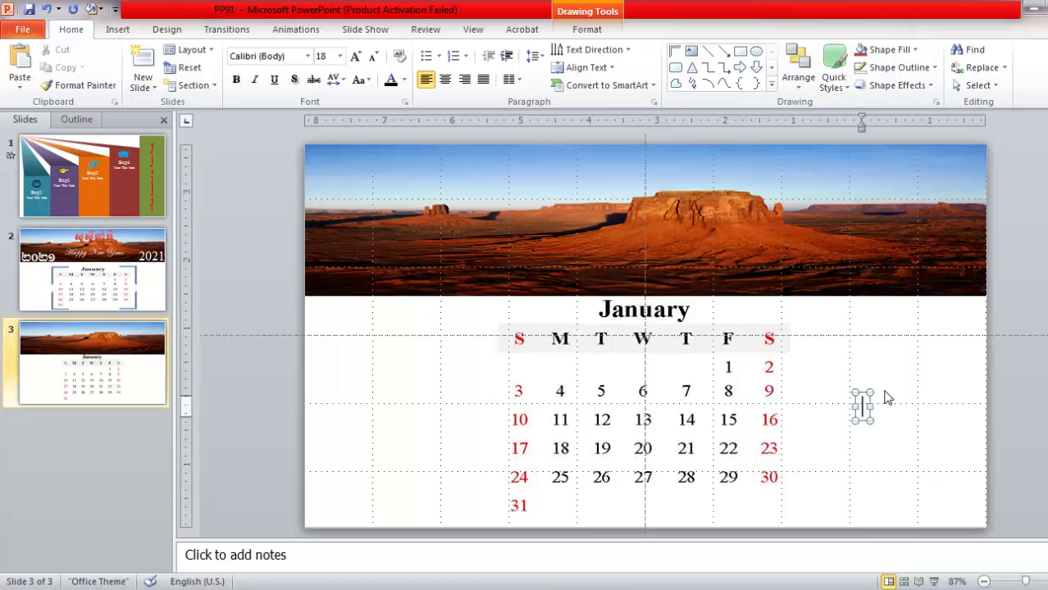
text(202)
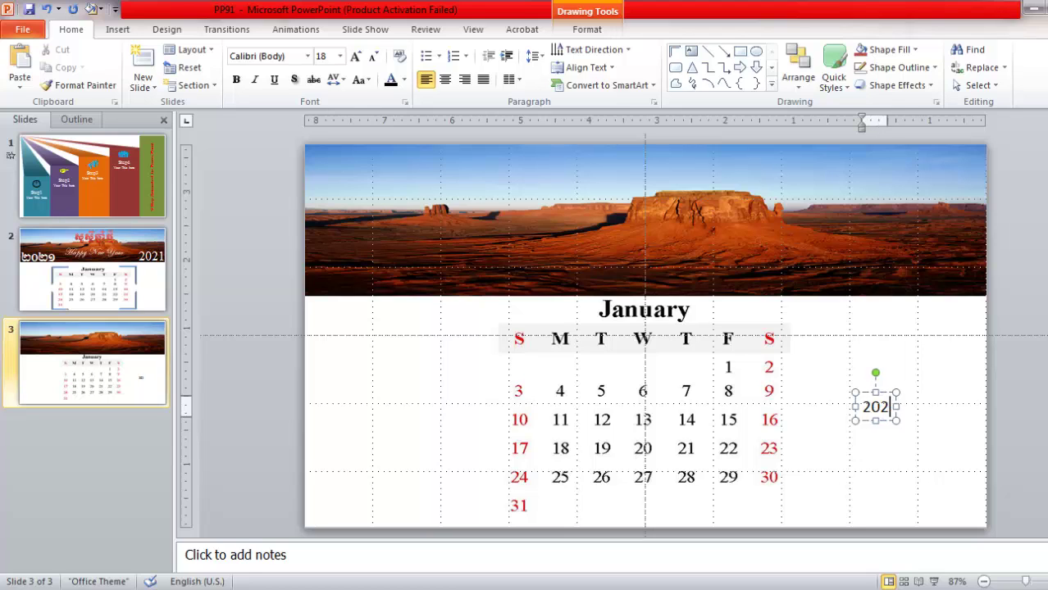
text(011)
click(902, 406)
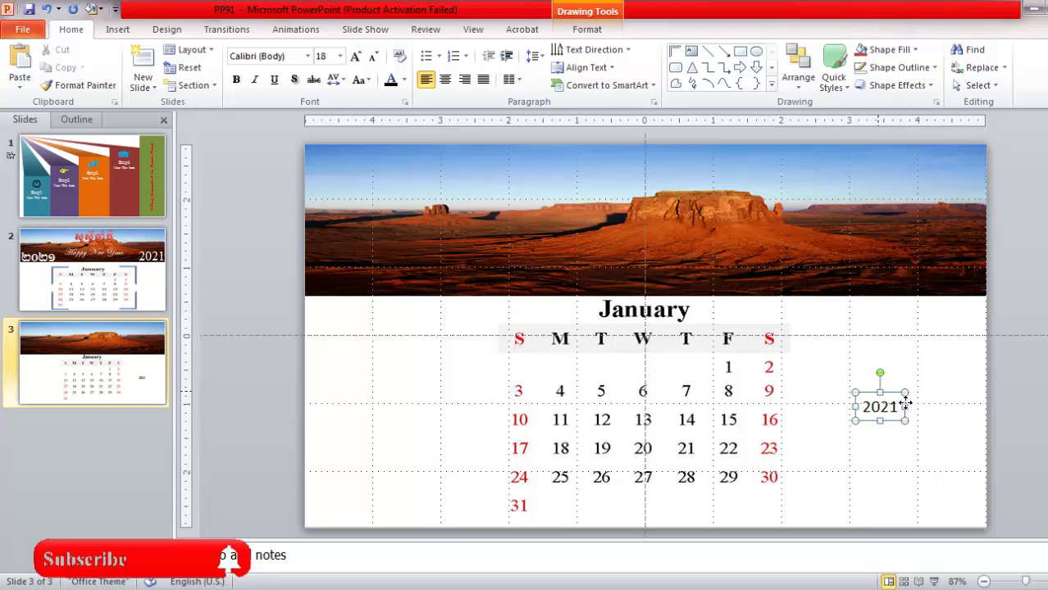
Set the 2021 text to Times New Roman and enlarge it to size 54.
click(309, 57)
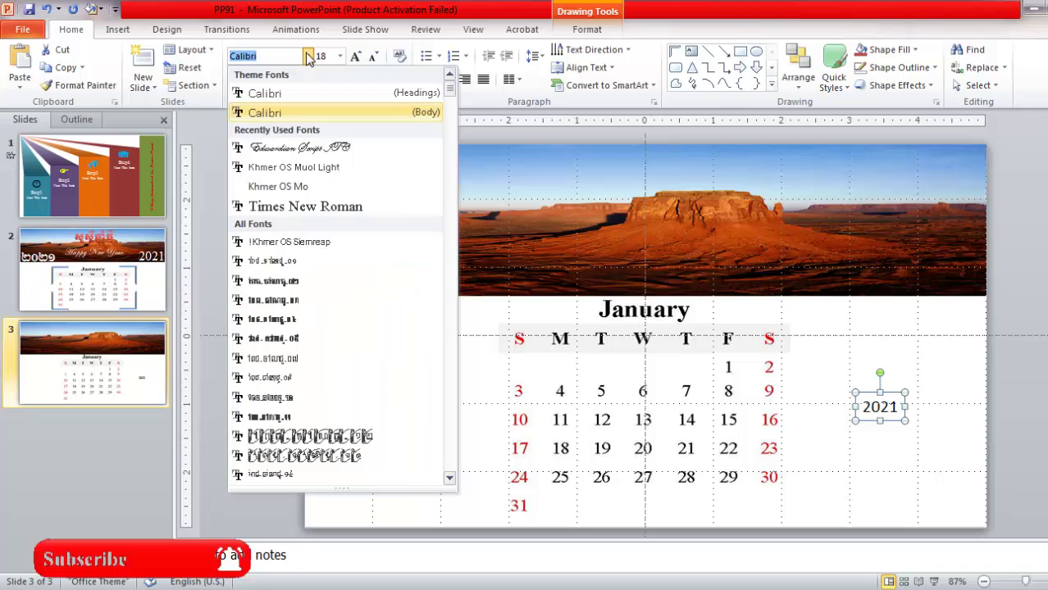
click(303, 206)
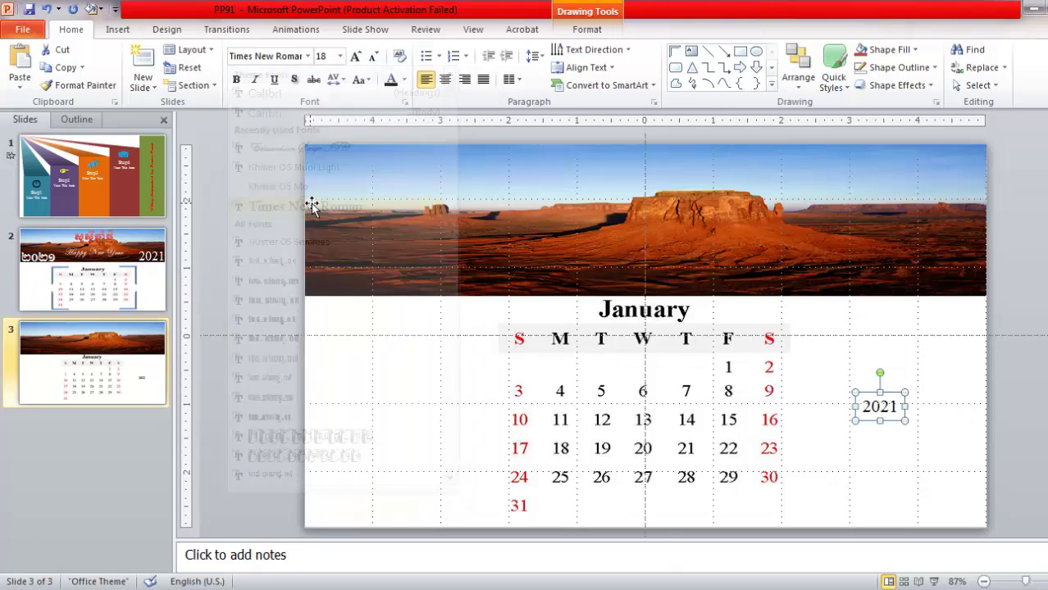
click(356, 56)
click(356, 56)
click(355, 55)
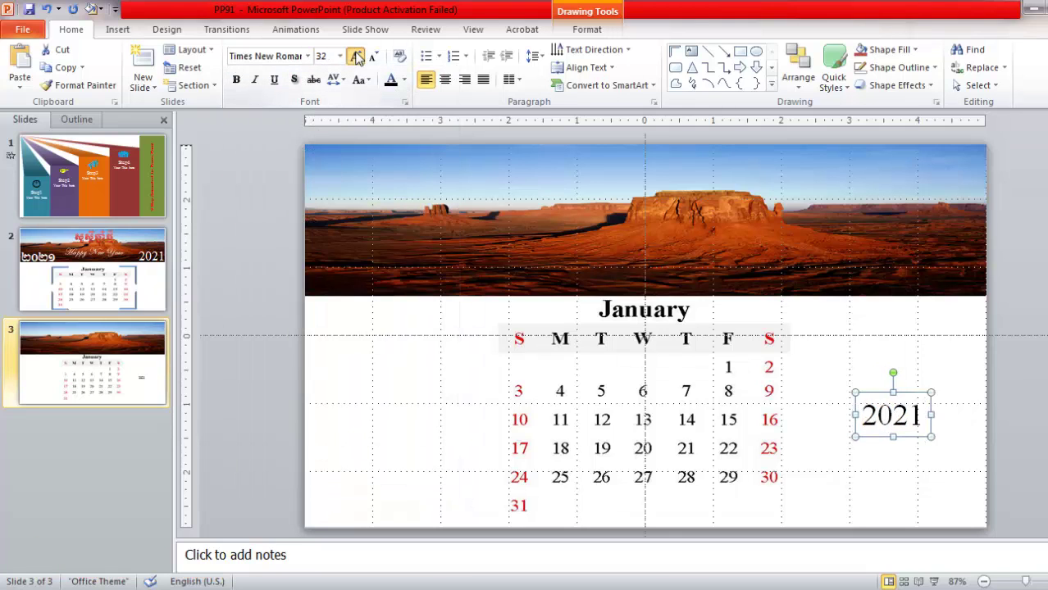
click(356, 55)
click(355, 56)
click(355, 55)
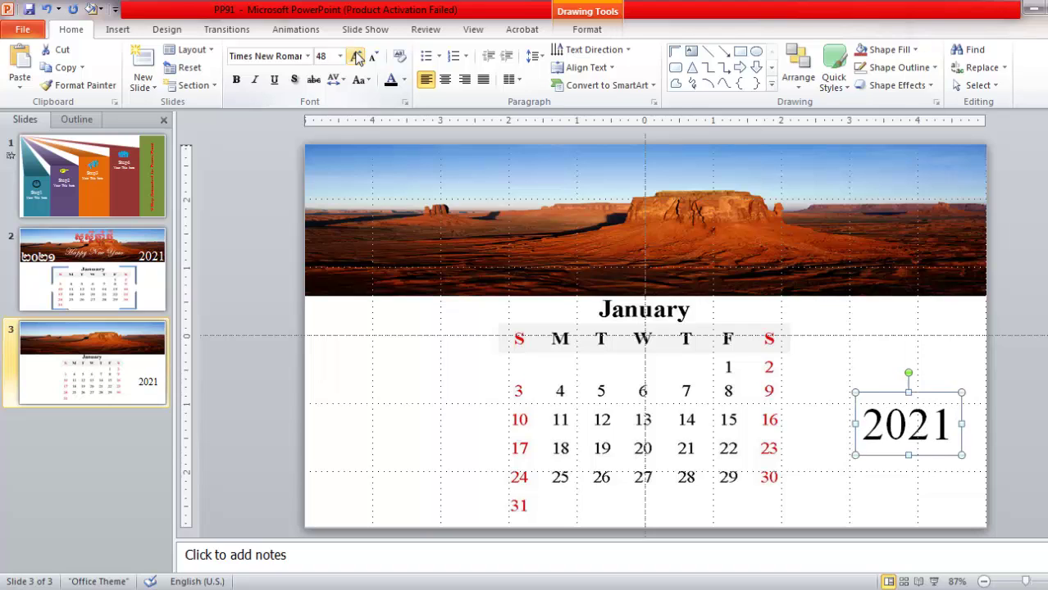
click(355, 56)
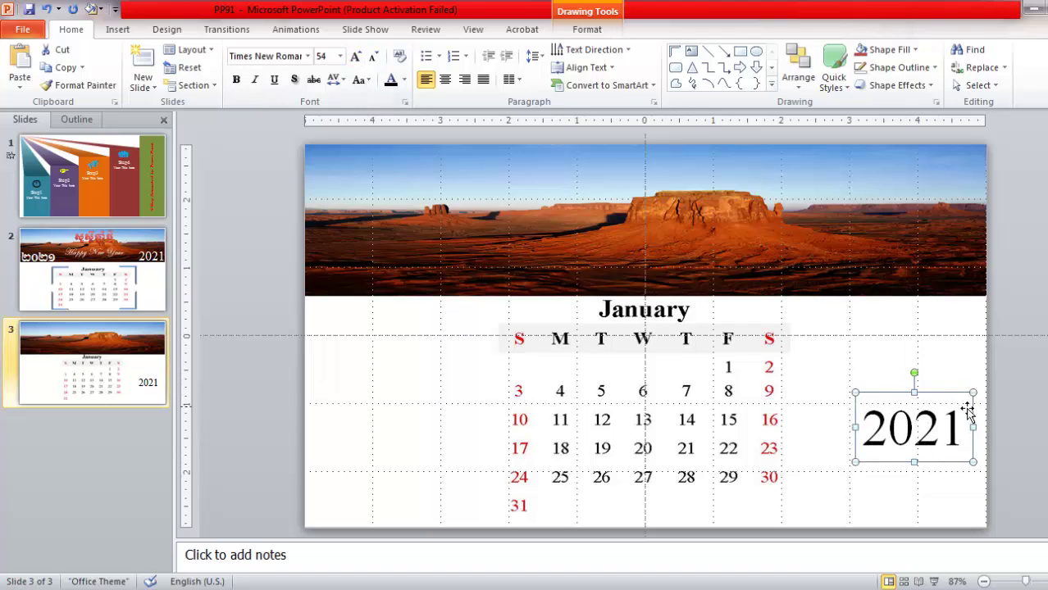
Place the 2021 label in white at the banner's right end, and duplicate it to the photo's left.
drag(970, 413, 981, 243)
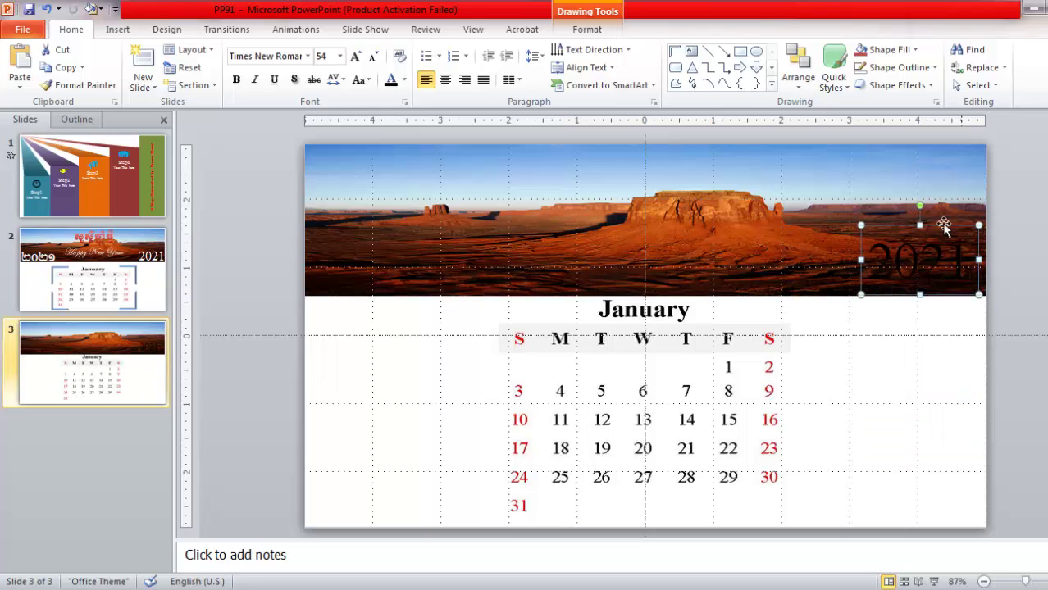
click(405, 80)
click(390, 111)
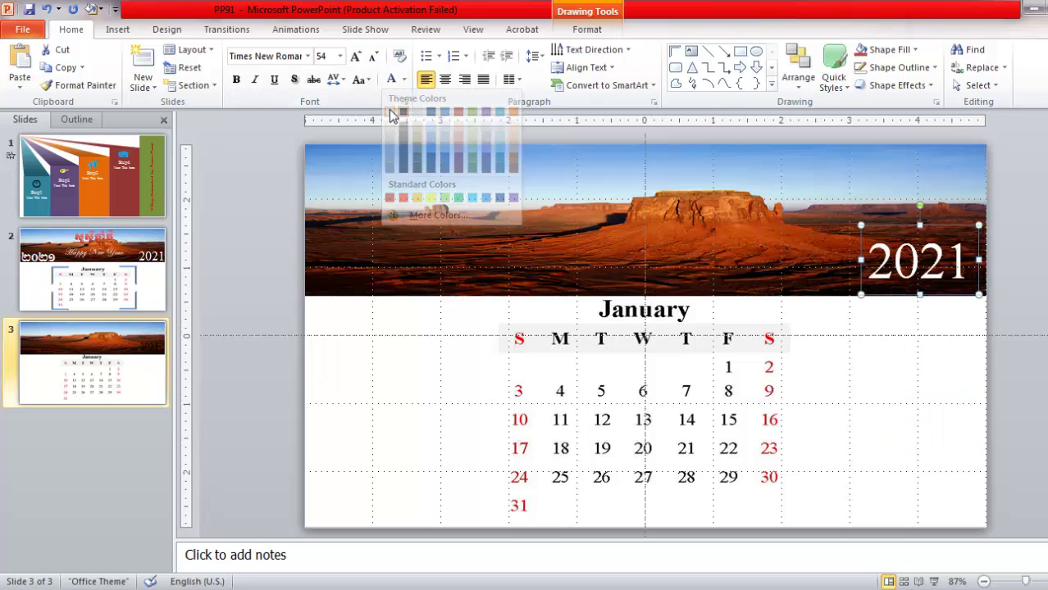
key(Right)
key(Right)
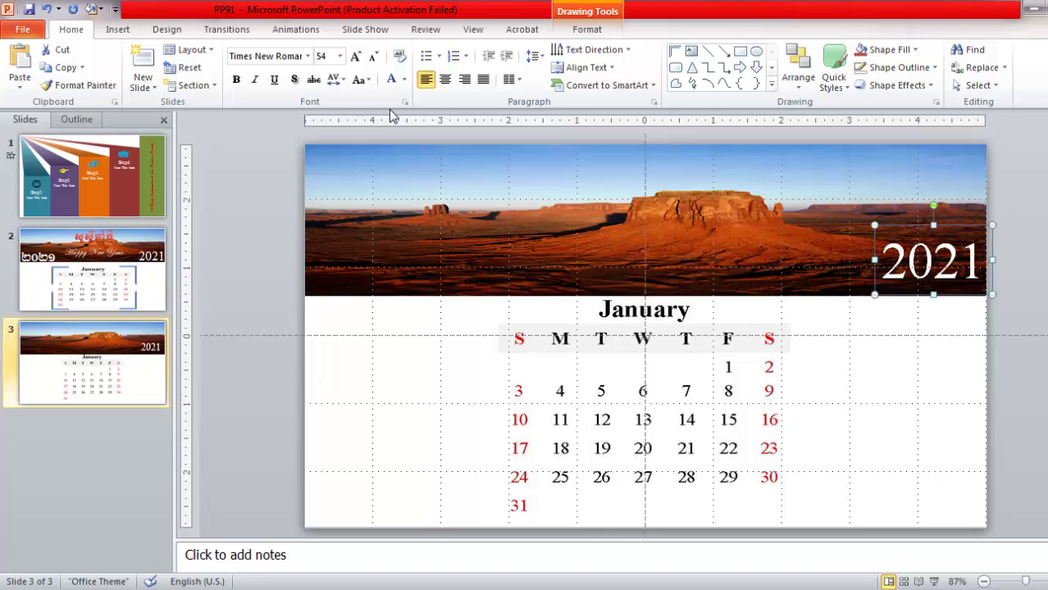
key(Down)
key(Down)
key(Right)
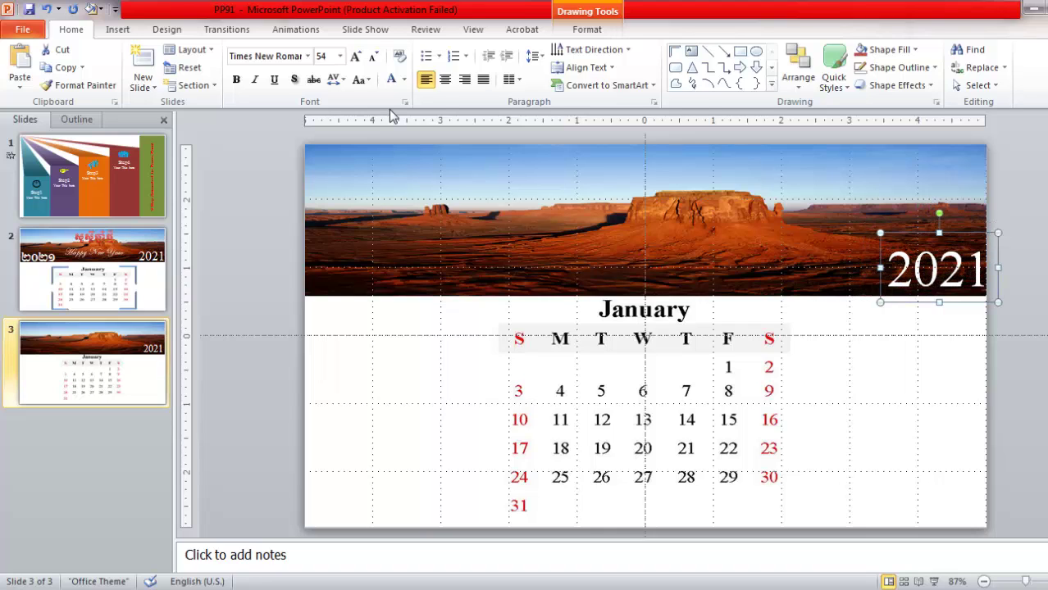
key(ctrl+Left)
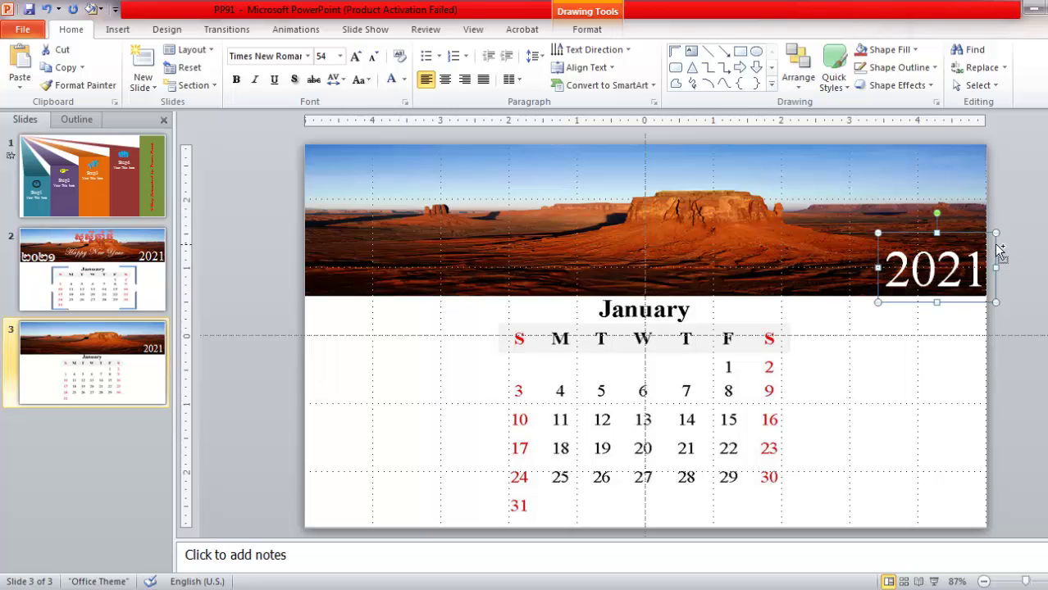
key(ctrl+d)
mouse_move(1006, 270)
mouse_down()
mouse_move(611, 236)
mouse_move(350, 293)
mouse_move(440, 293)
mouse_up()
Replace the left copy's text with the Khmer year ២០២១.
text(2)
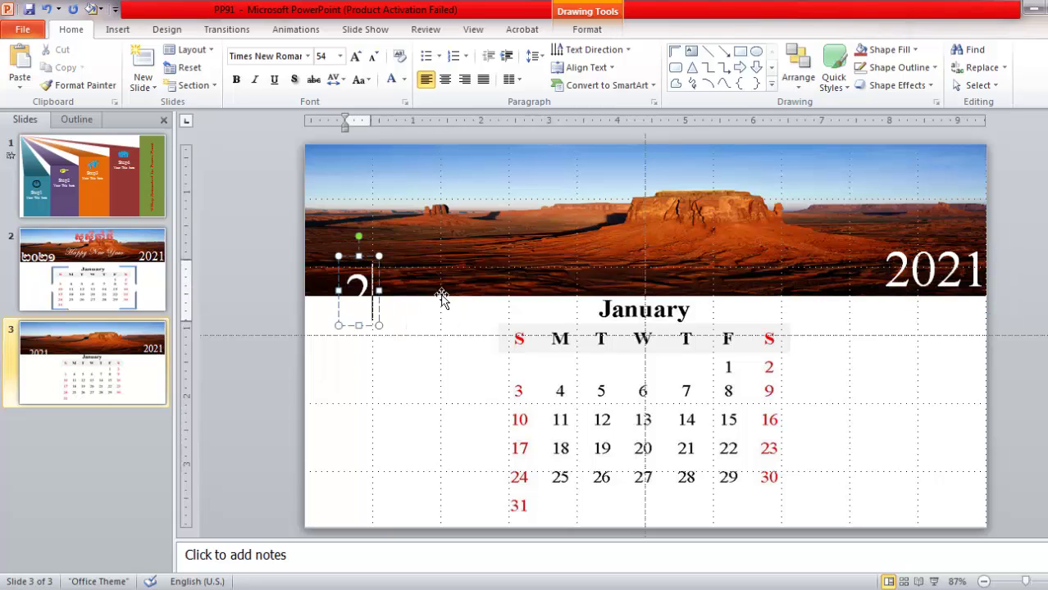
key(BackSpace)
text(២)
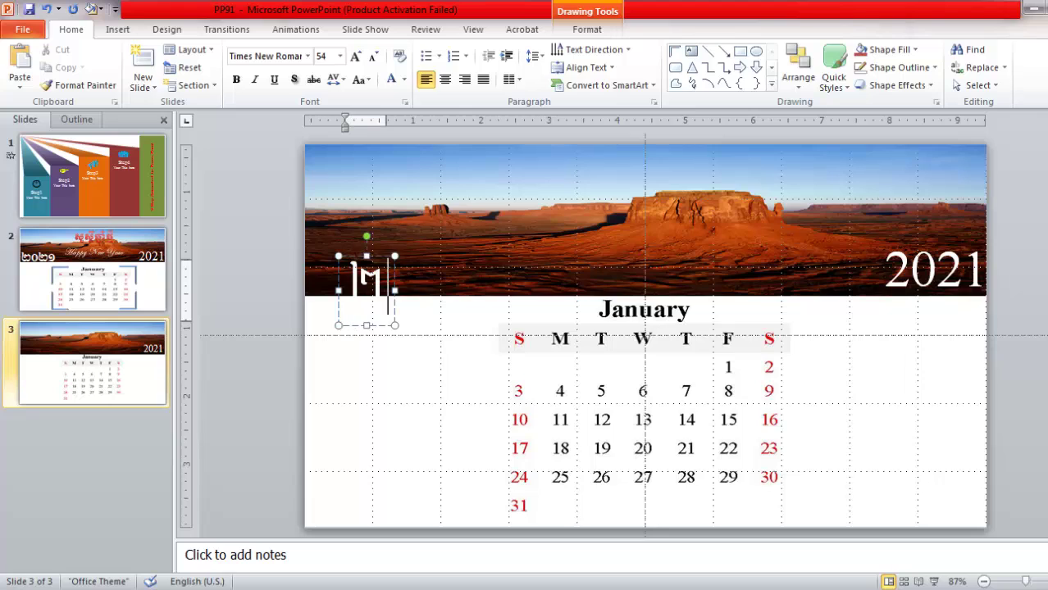
text(០២)
key(BackSpace)
key(BackSpace)
text(០២១)
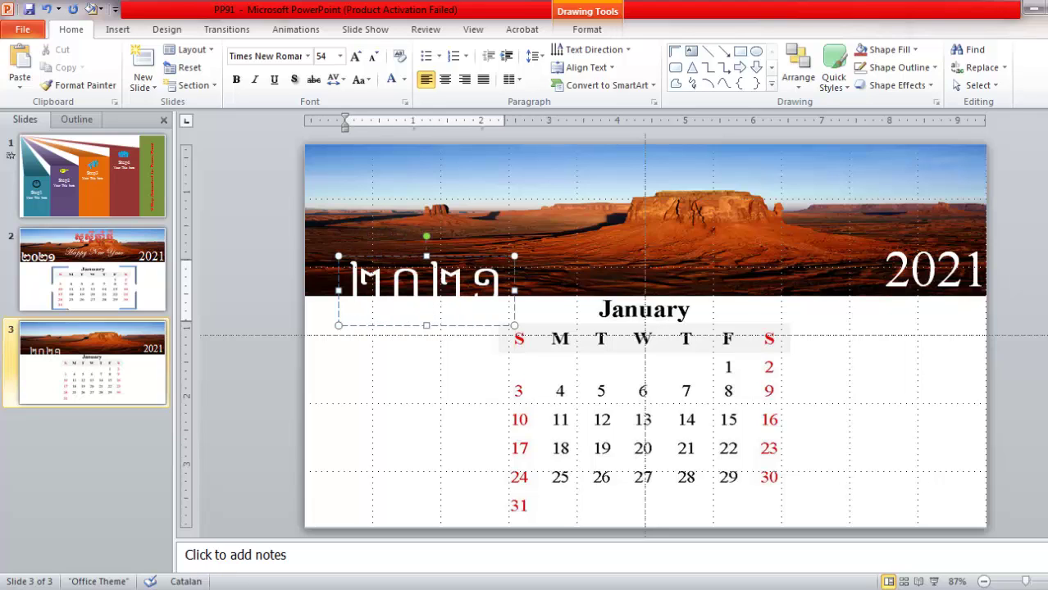
Format the Khmer year in Khmer OS Muol Light at size 48 and nudge it into place.
click(403, 326)
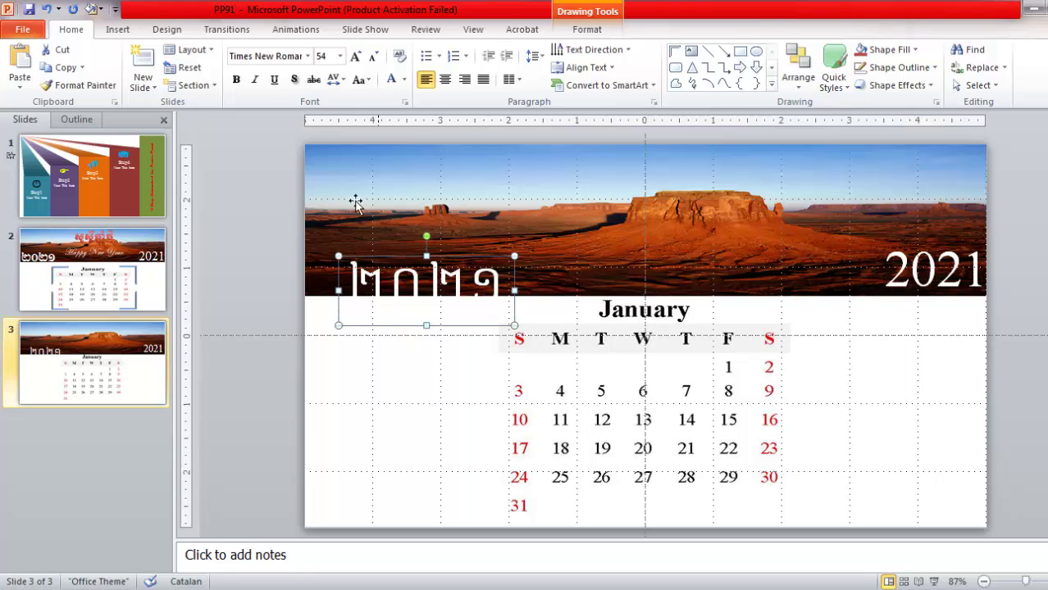
click(307, 56)
click(295, 186)
drag(391, 259, 369, 241)
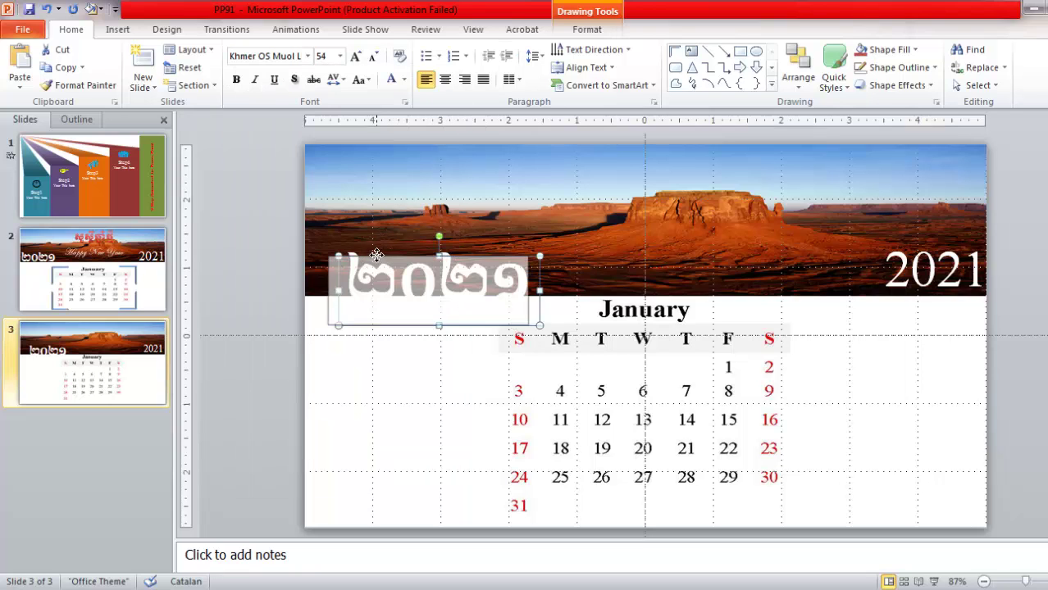
click(373, 56)
key(Down)
key(Down)
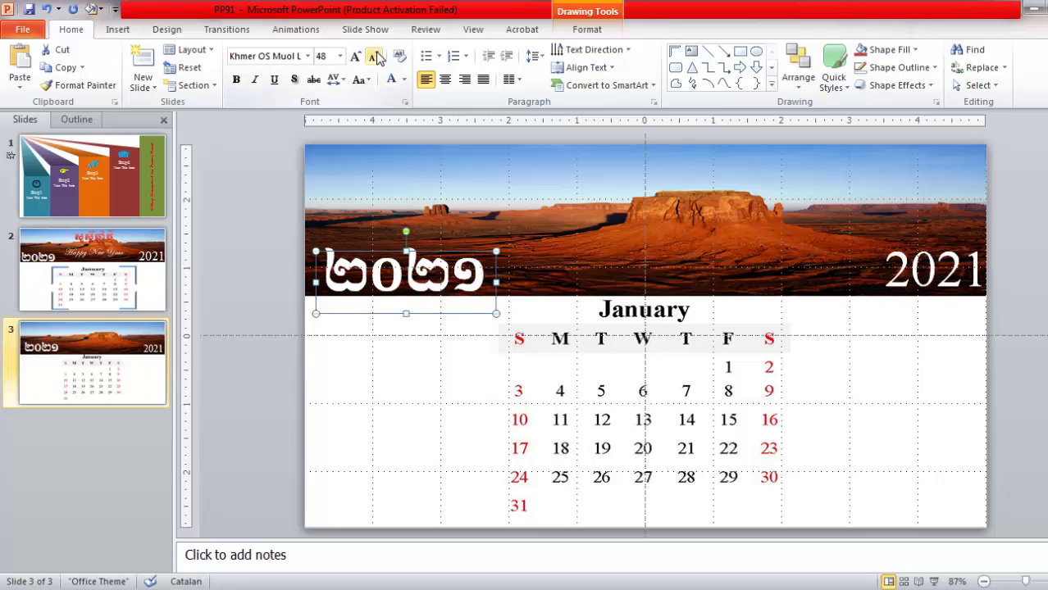
key(Left)
key(Left)
key(Left)
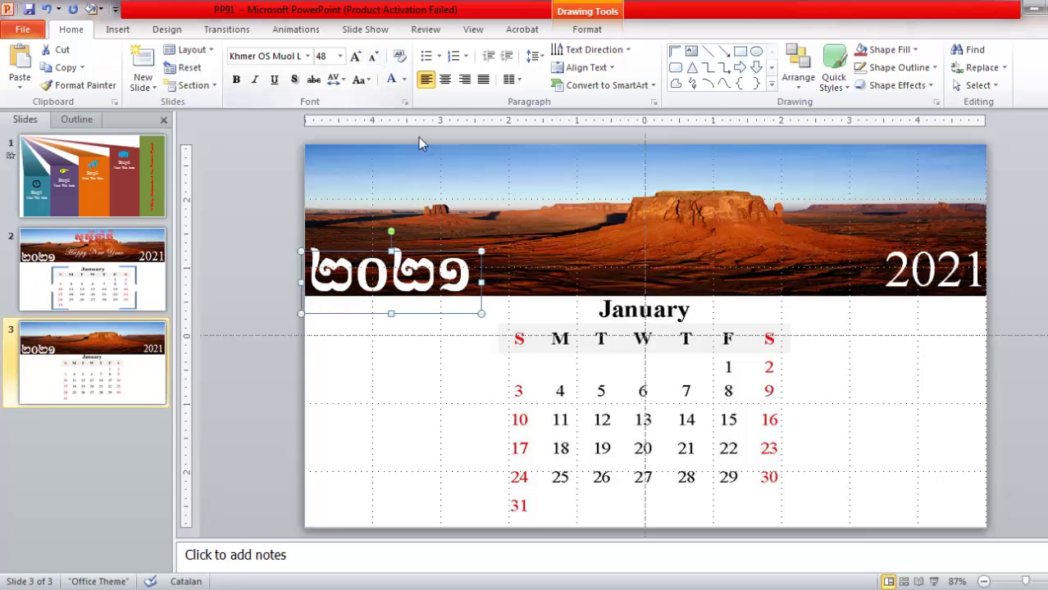
click(400, 335)
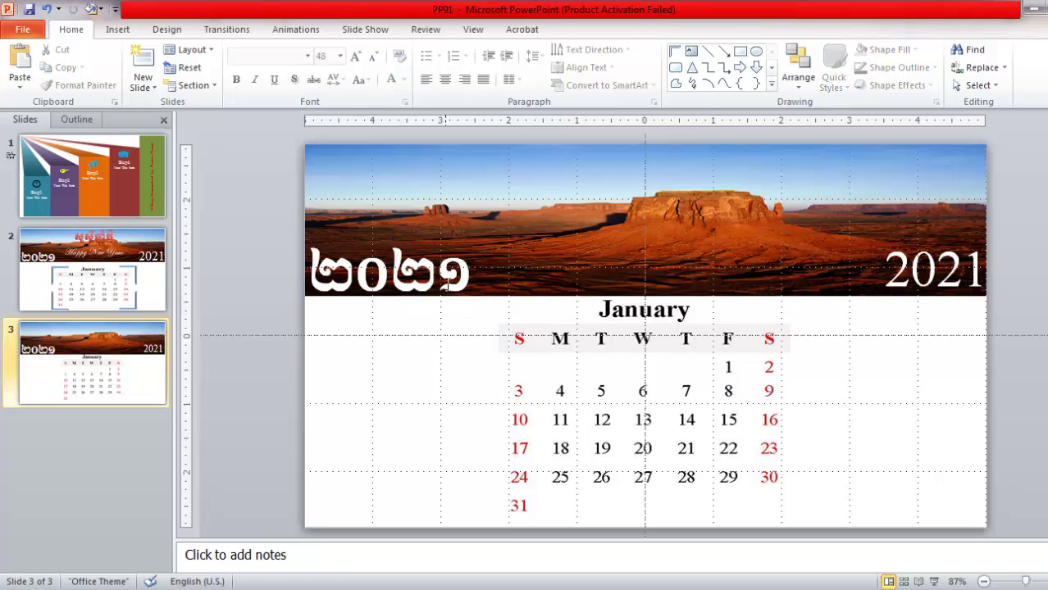
click(453, 250)
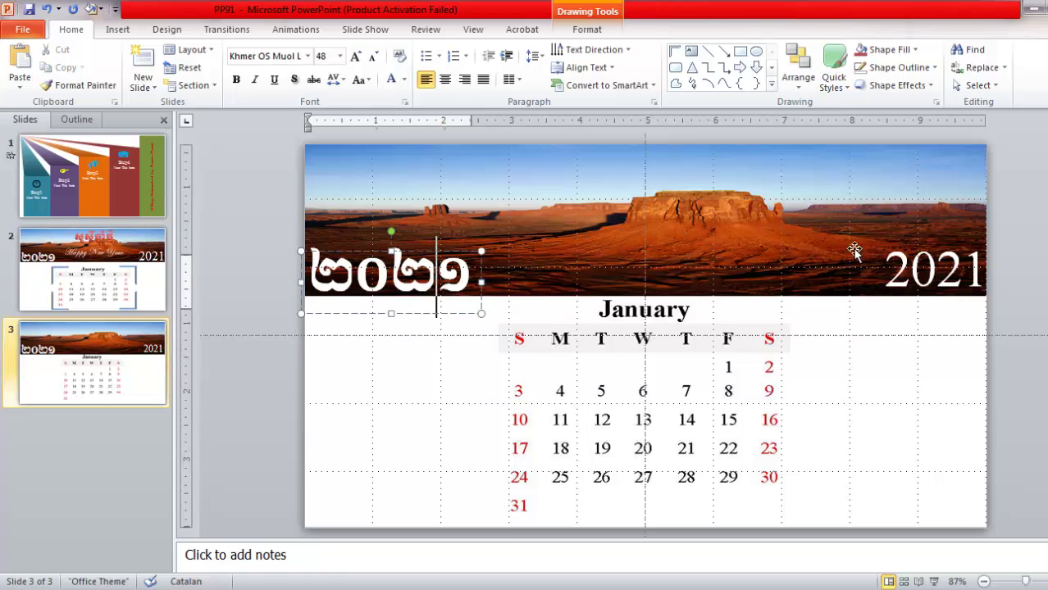
Enlarge the English 2021 label to size 60 and nudge it slightly left.
click(964, 237)
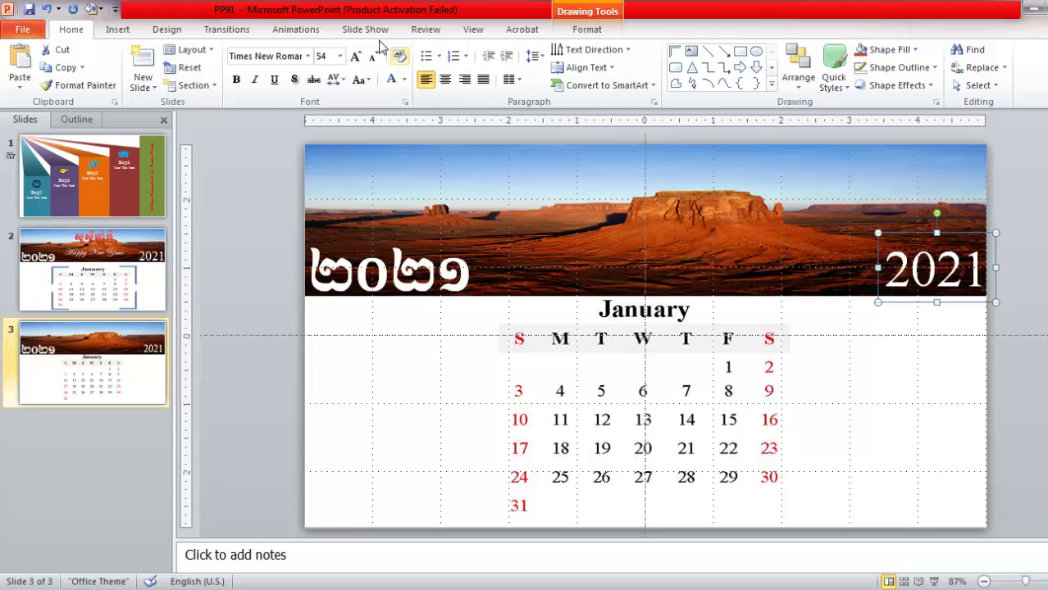
click(358, 56)
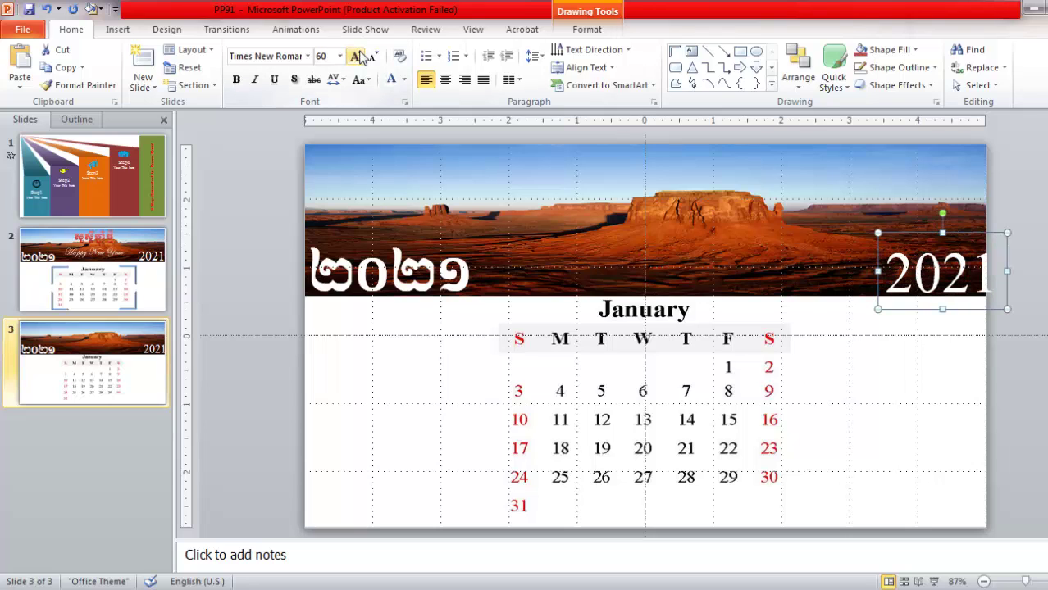
key(Left)
key(Left)
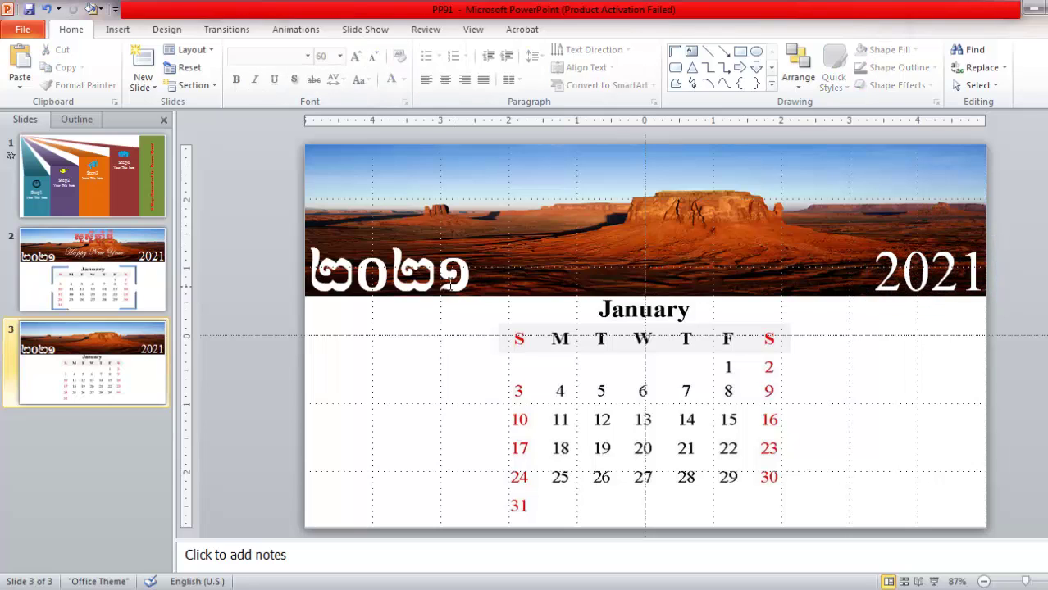
Copy the Khmer year to a spot beside the January calendar.
click(406, 246)
click(410, 252)
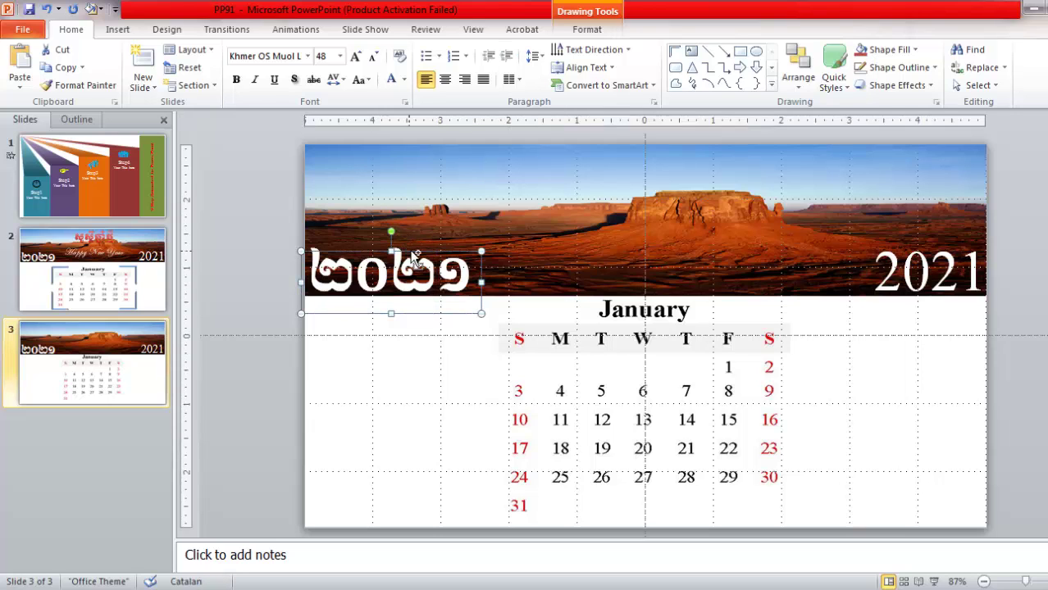
mouse_move(414, 258)
mouse_down()
mouse_move(943, 315)
mouse_move(938, 367)
mouse_up()
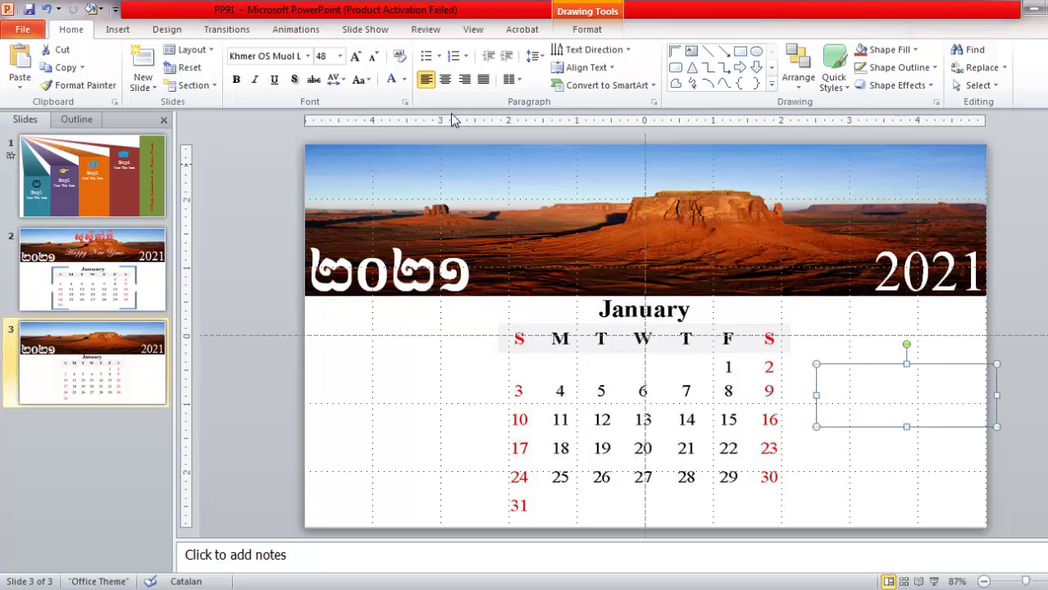
Make the copied label black and retype it as the Khmer greeting សួស្តីឆ្នាំថ្មី.
click(405, 80)
click(408, 112)
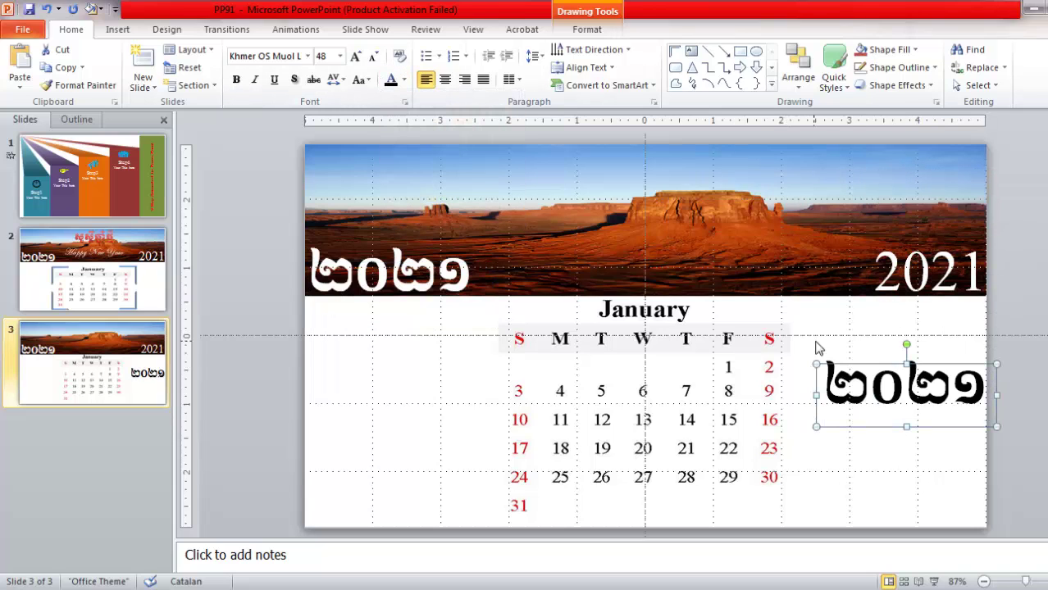
text(៊)
key(BackSpace)
key(BackSpace)
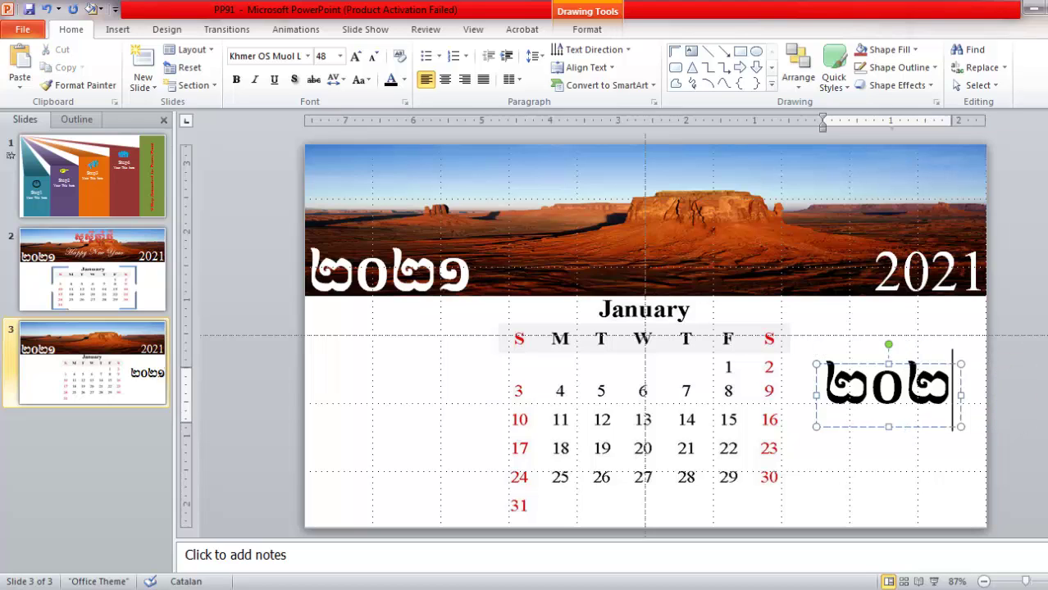
key(BackSpace)
key(BackSpace)
key(BackSpace)
text(ស)
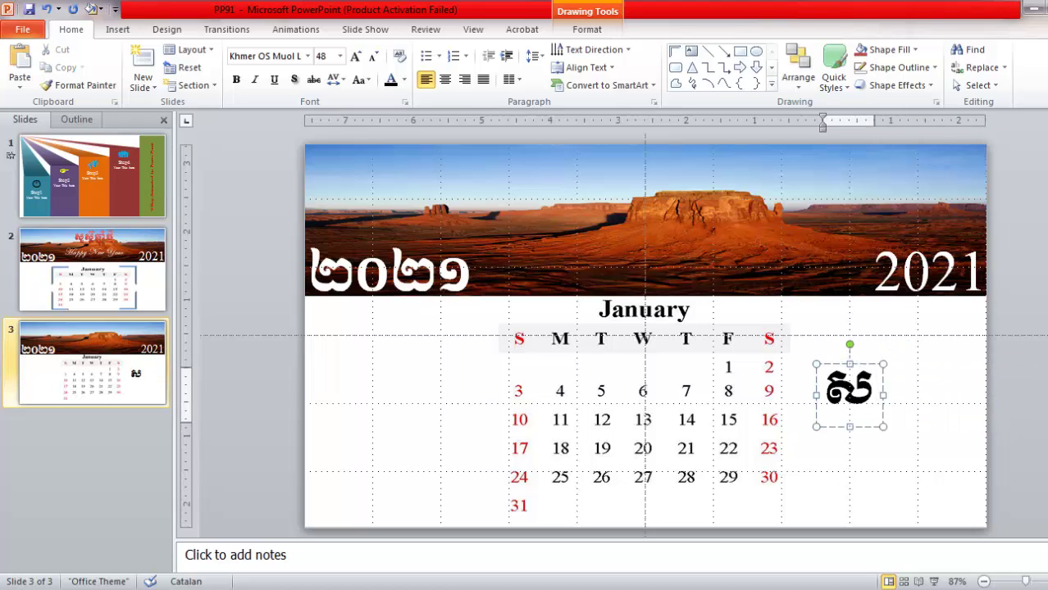
text(ួស្តីឆ)
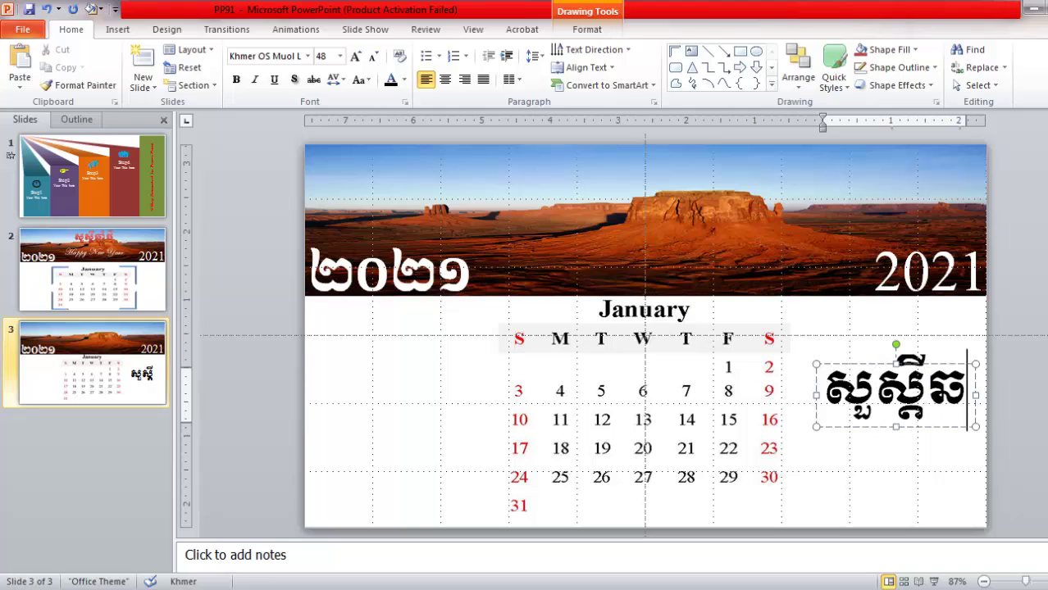
text(្នាំថ្មី)
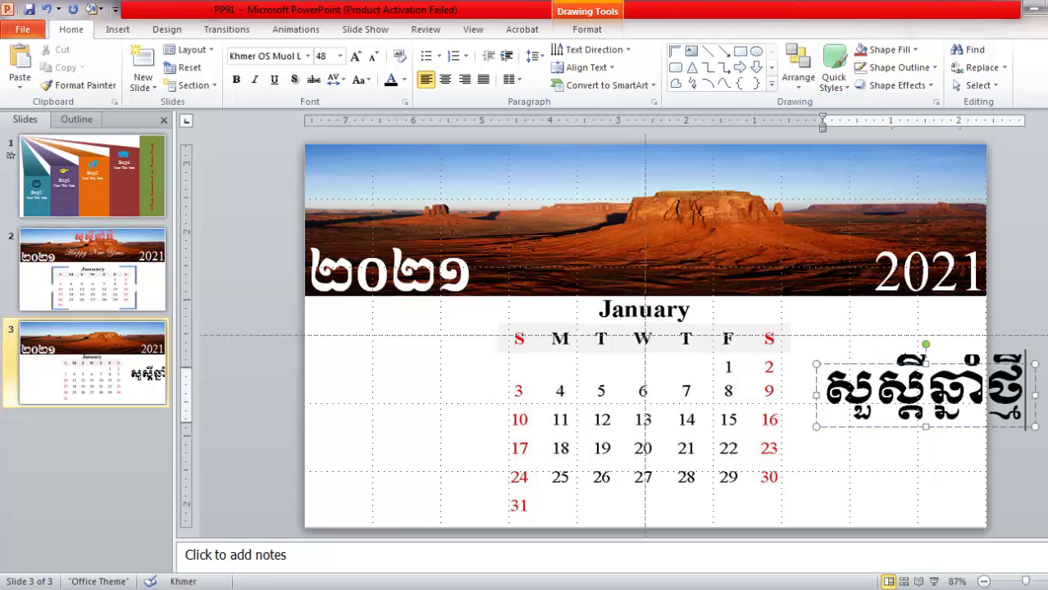
Move the greeting to the top of the banner sky, shrink it to 40 pt, and nudge it centred.
drag(953, 425, 672, 210)
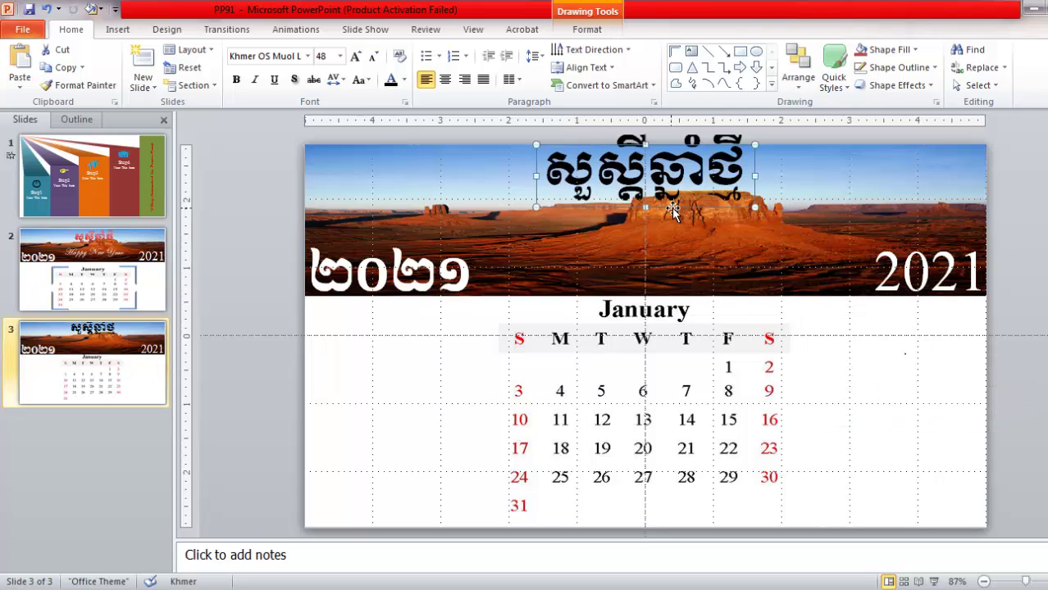
click(377, 59)
click(374, 57)
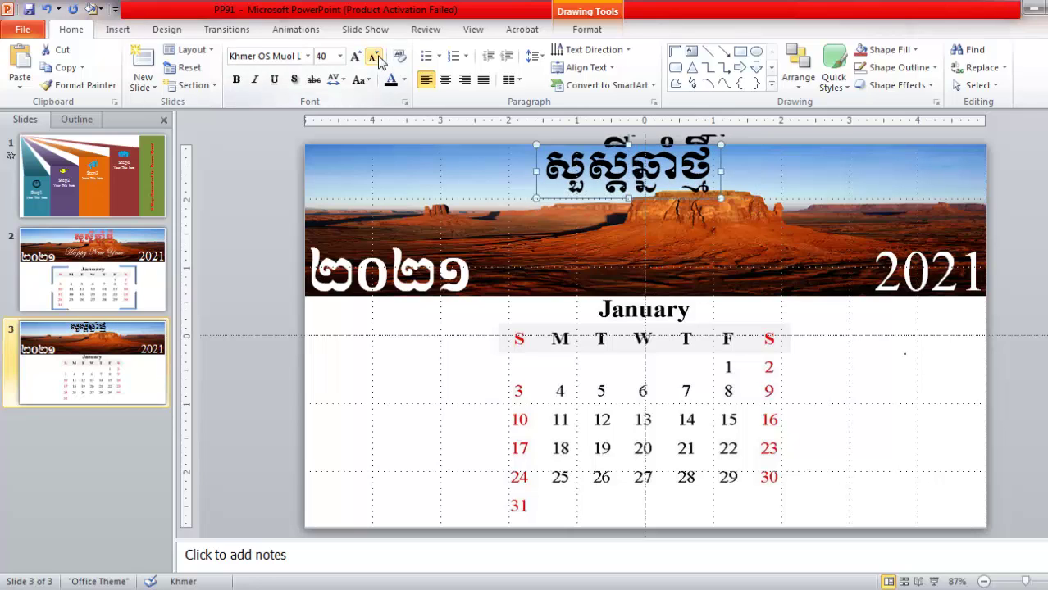
click(374, 56)
key(Down)
key(Down)
key(Down)
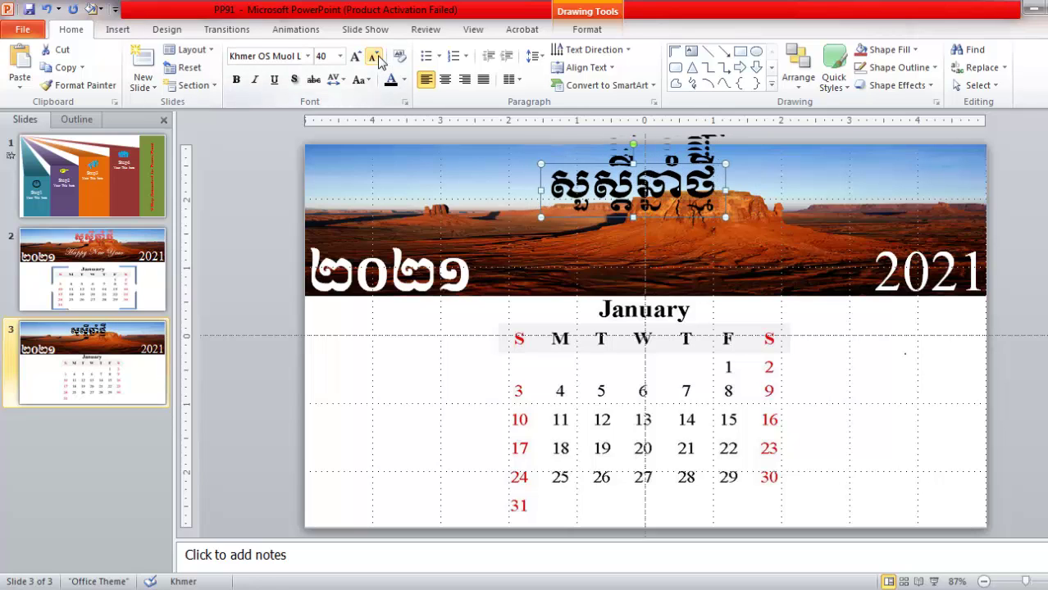
key(Right)
key(Right)
click(1022, 201)
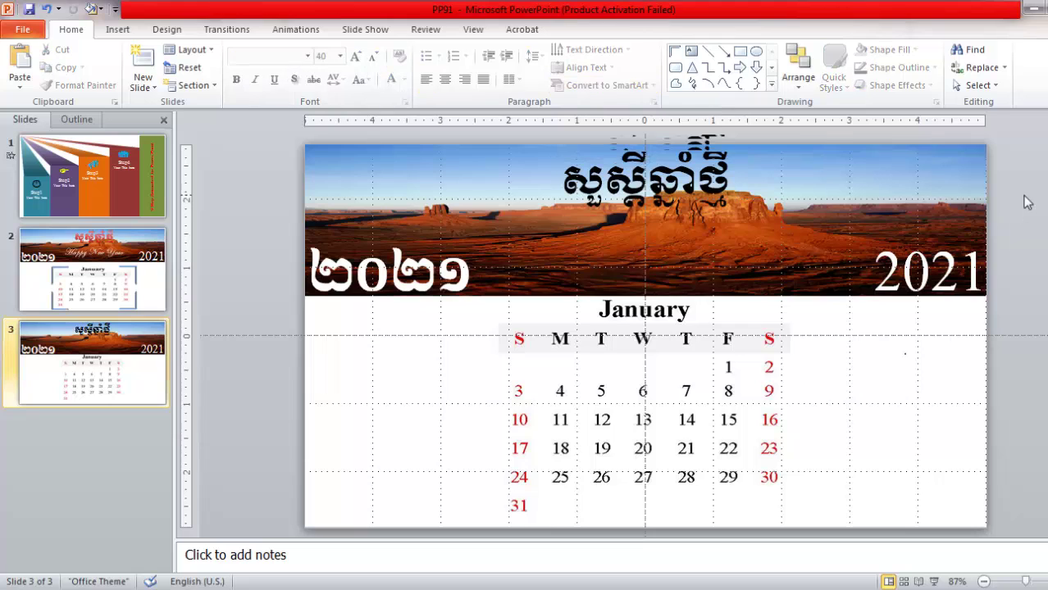
click(730, 152)
scroll(748, 136, up, 1)
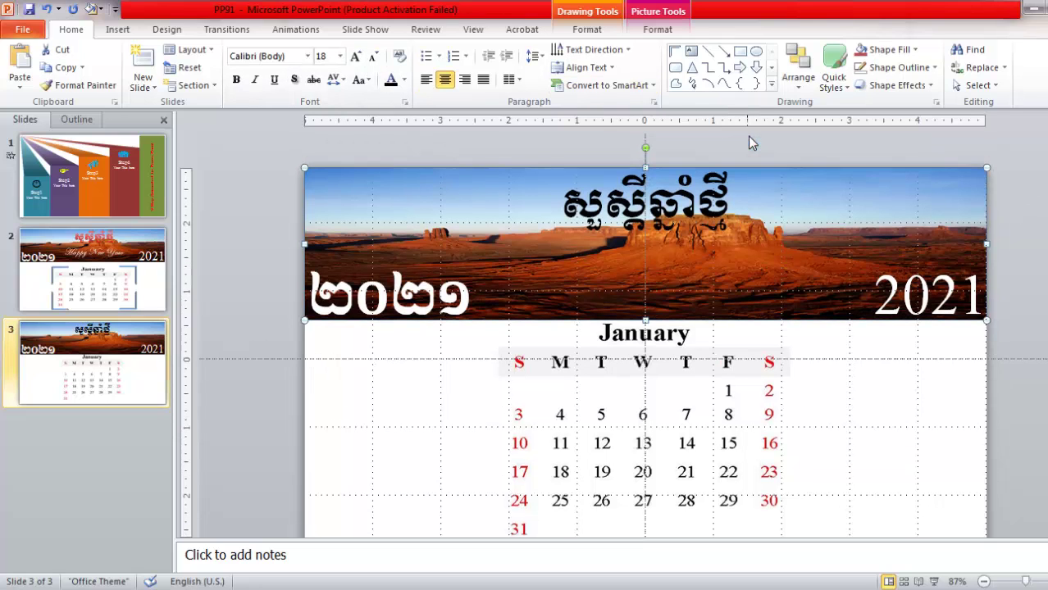
Apply the first pale outlined 'Applies to All Text' WordArt style to the Khmer greeting.
click(1031, 163)
click(717, 204)
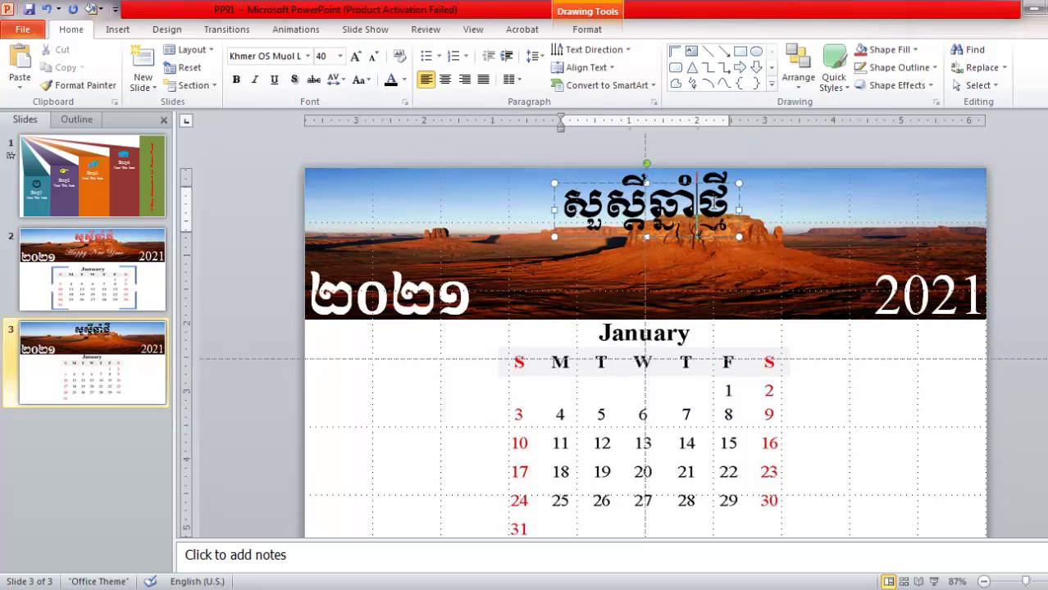
click(737, 202)
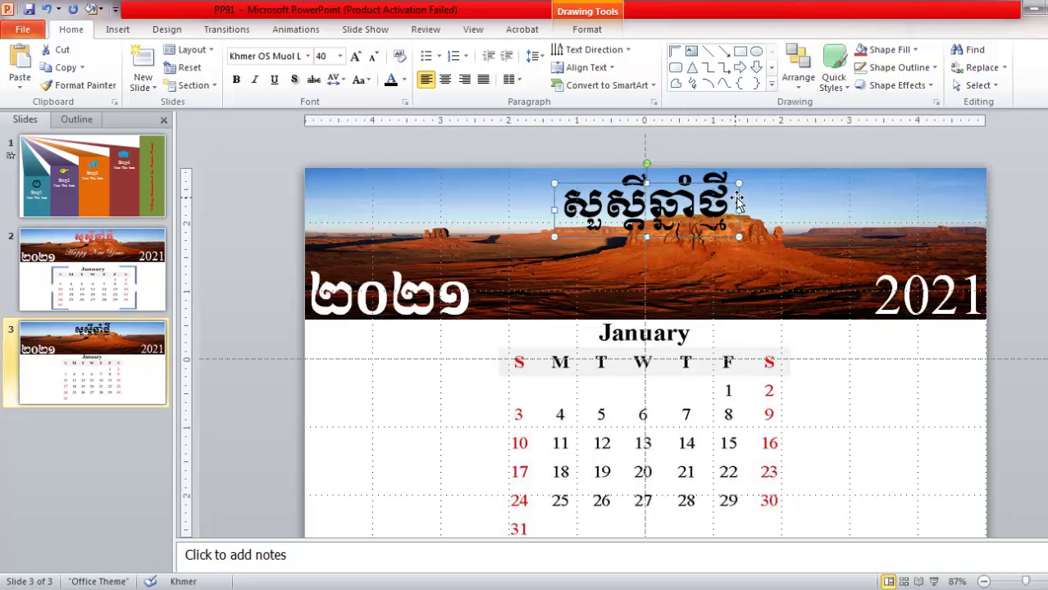
click(587, 30)
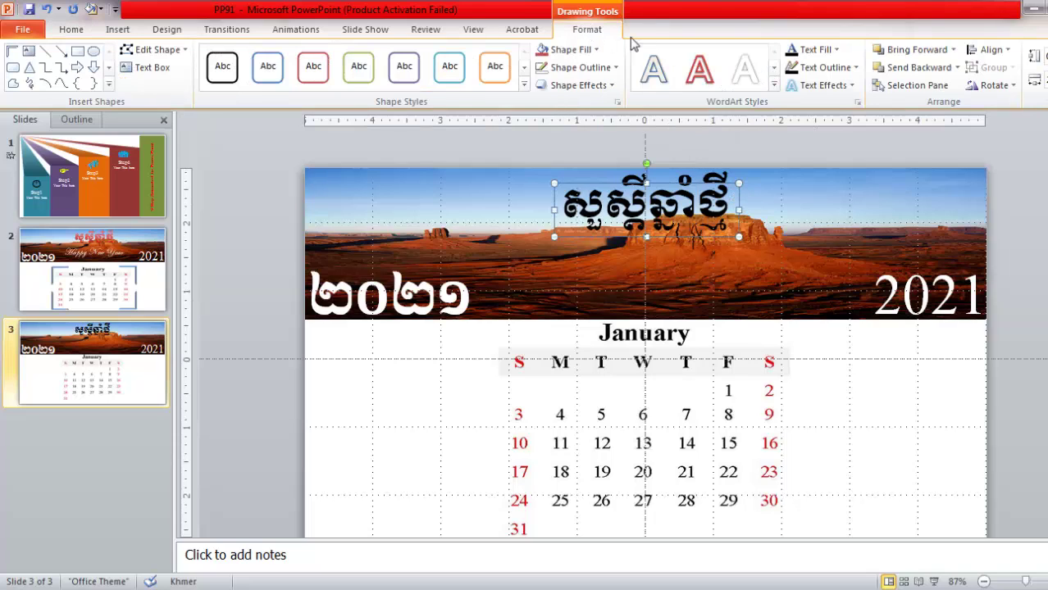
click(775, 87)
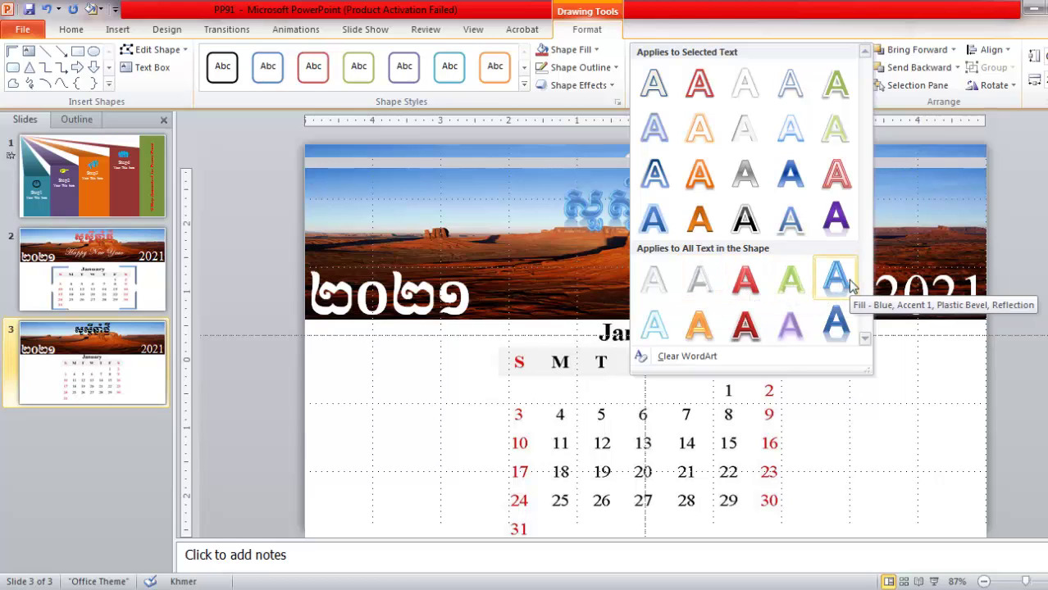
click(663, 281)
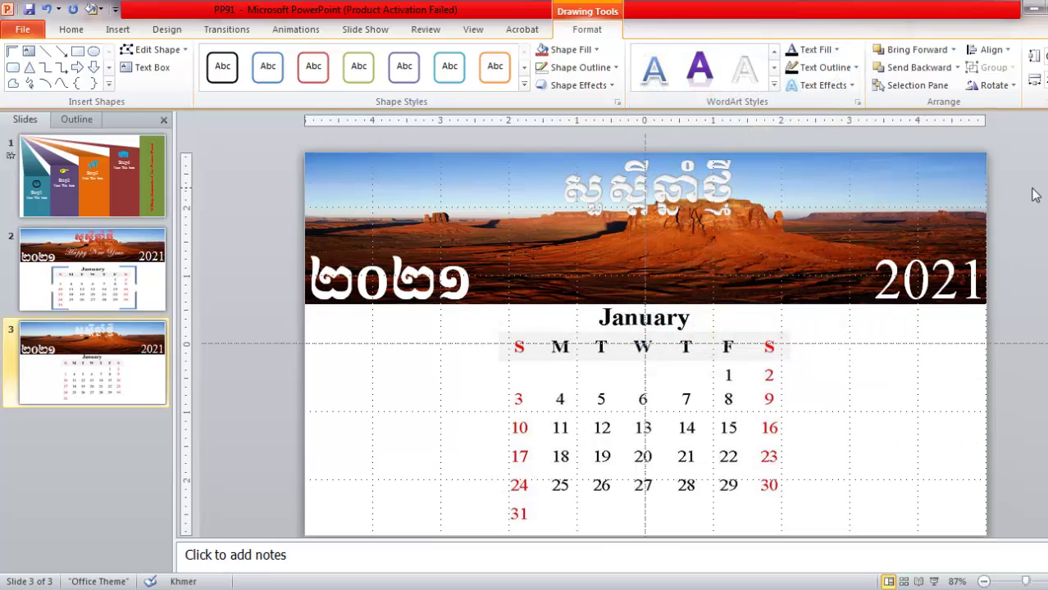
click(996, 191)
click(655, 190)
On slide 3, duplicate the English 2021 label and move the copy to the banner's top-right.
click(148, 246)
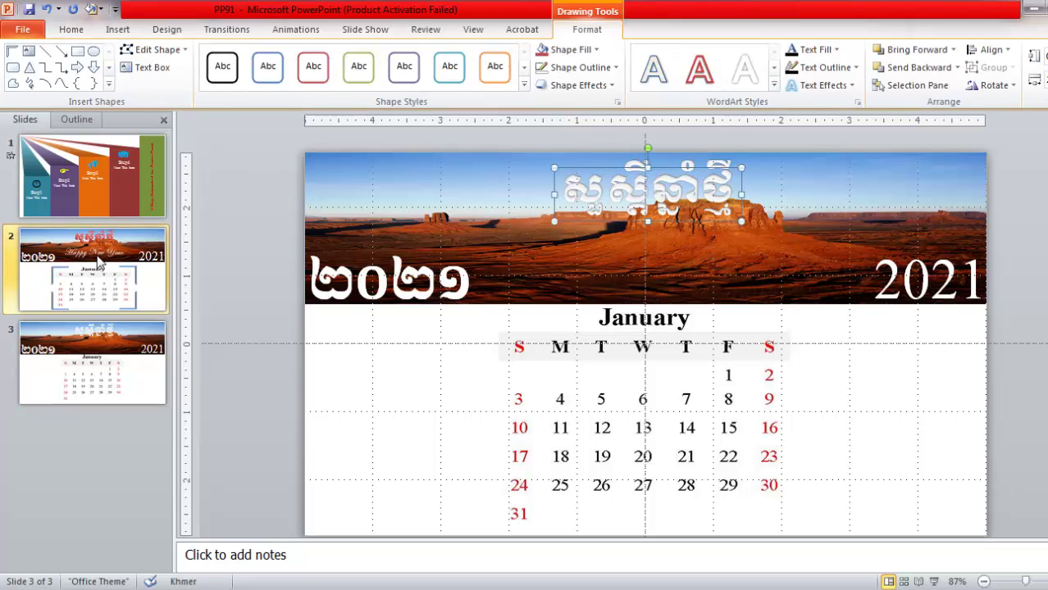
click(641, 221)
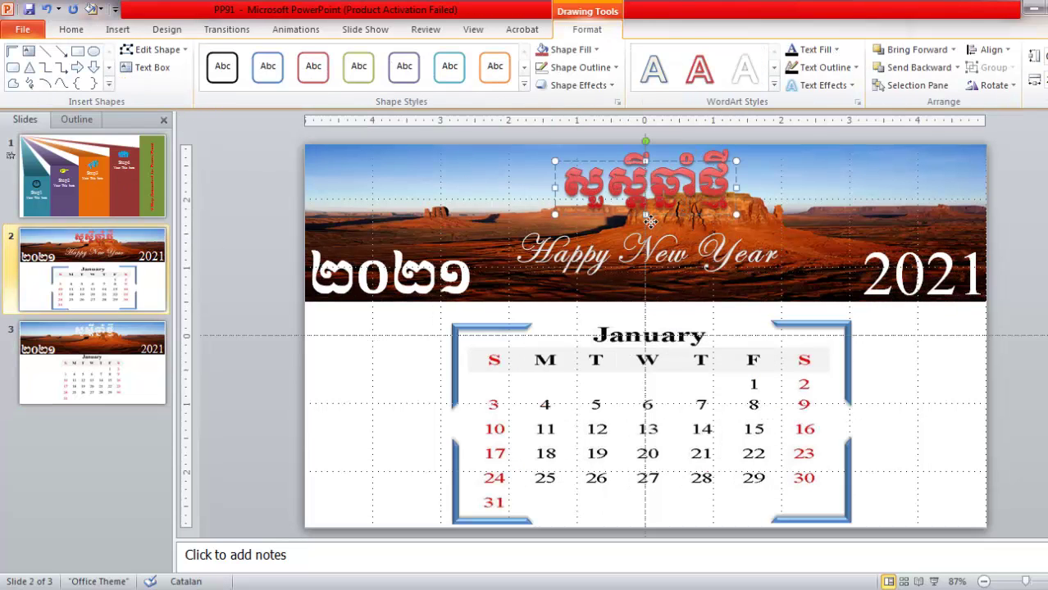
click(87, 351)
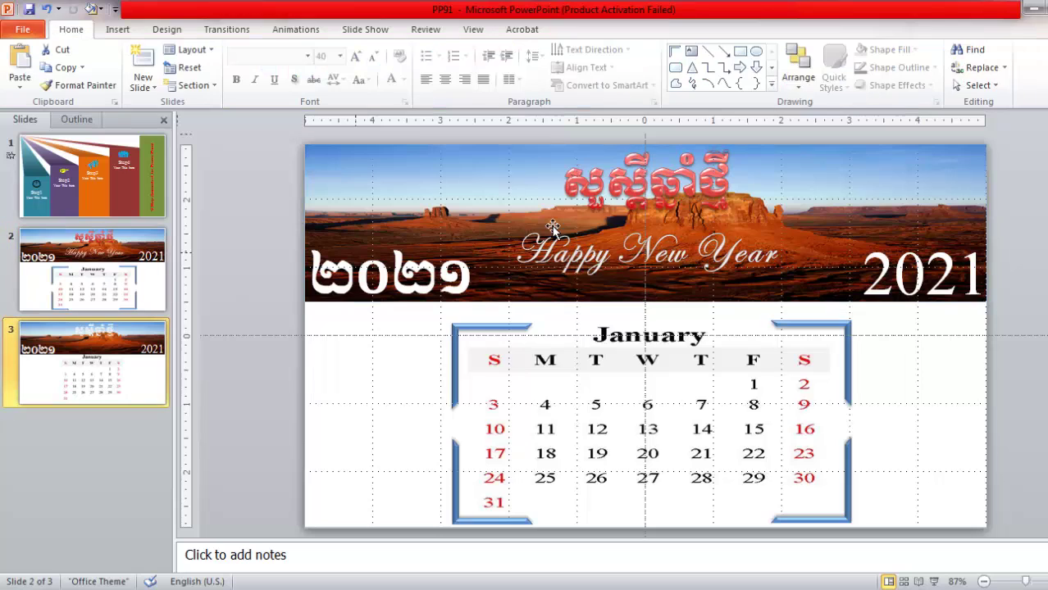
click(732, 182)
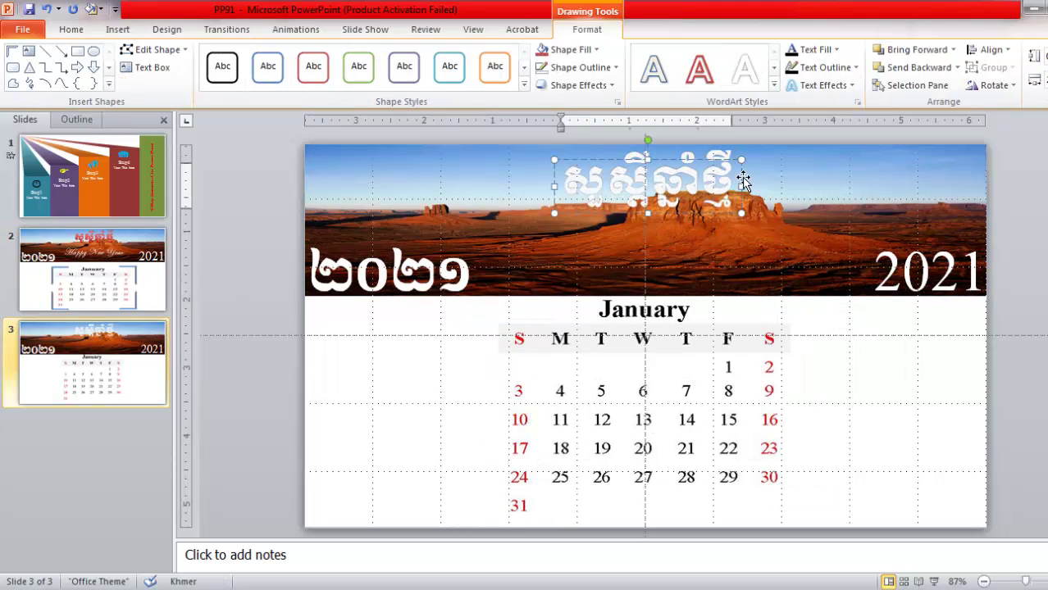
click(1037, 205)
click(994, 261)
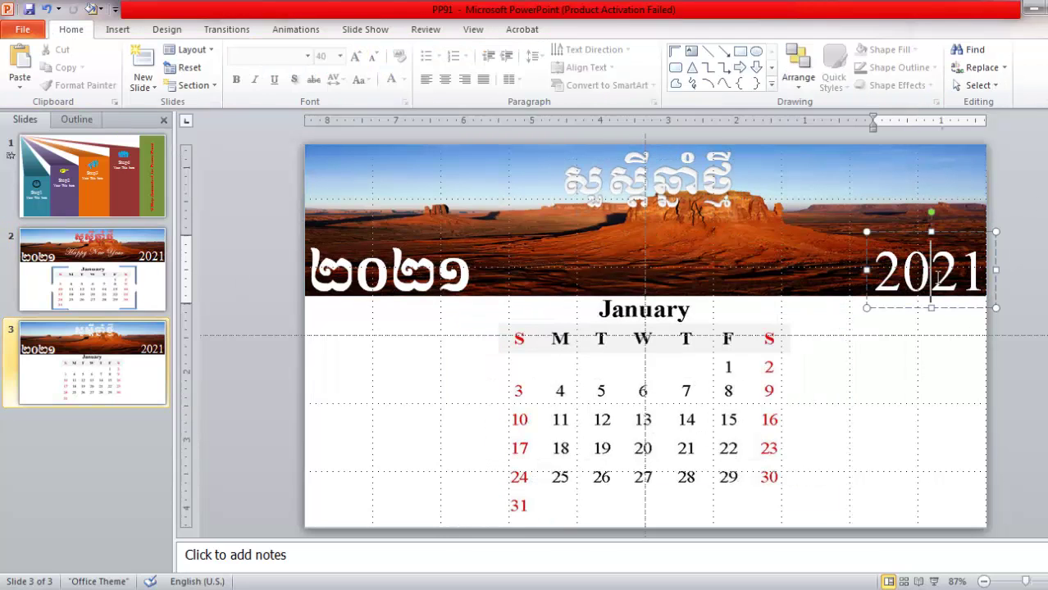
key(ctrl+d)
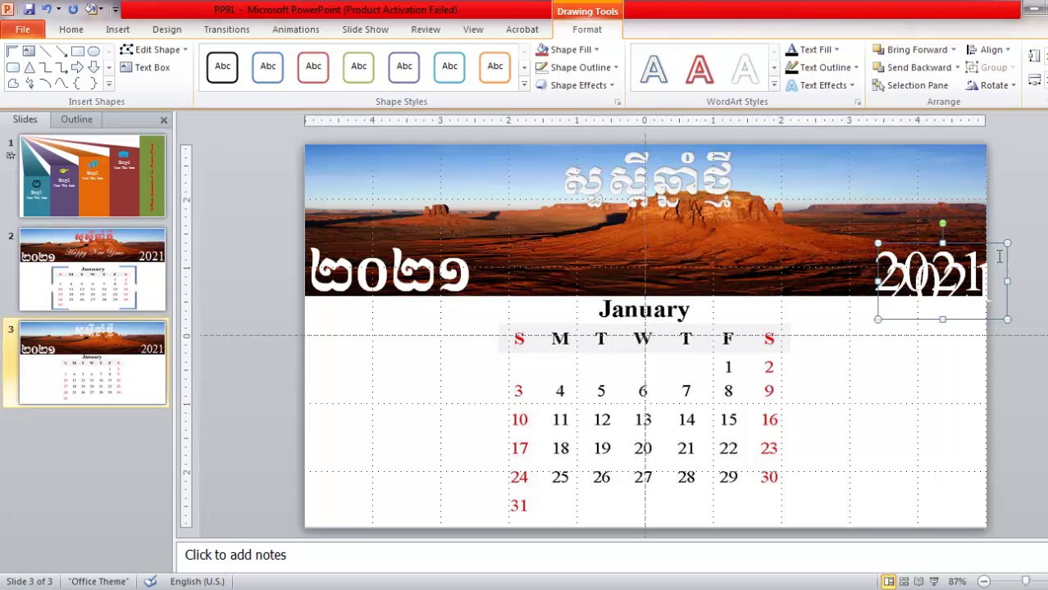
drag(1005, 260, 1005, 174)
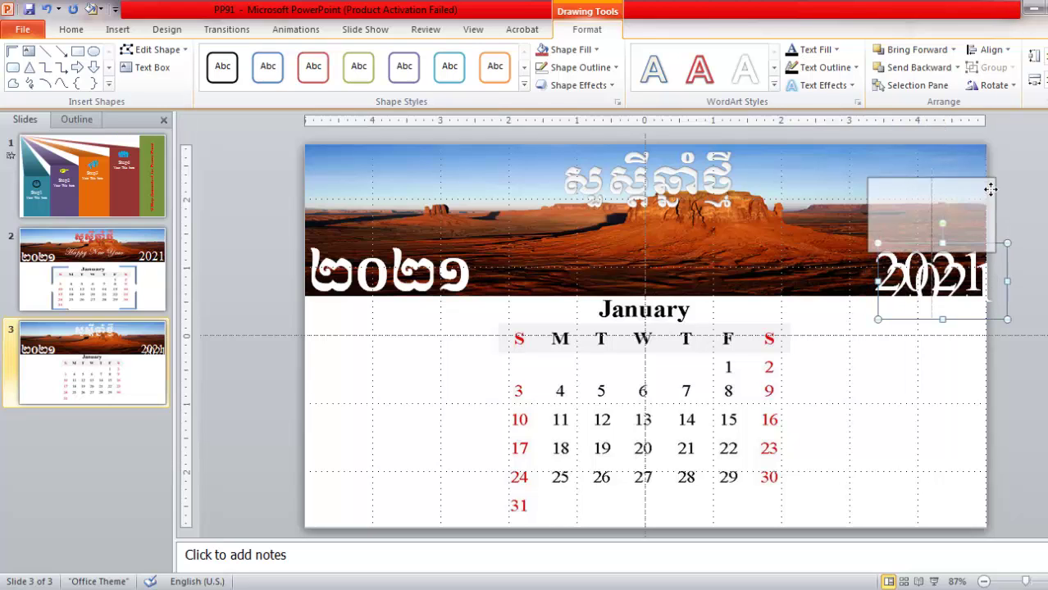
Replace the copy's text with 'Happy New Ye…' and move it toward the banner centre.
triple_click(897, 194)
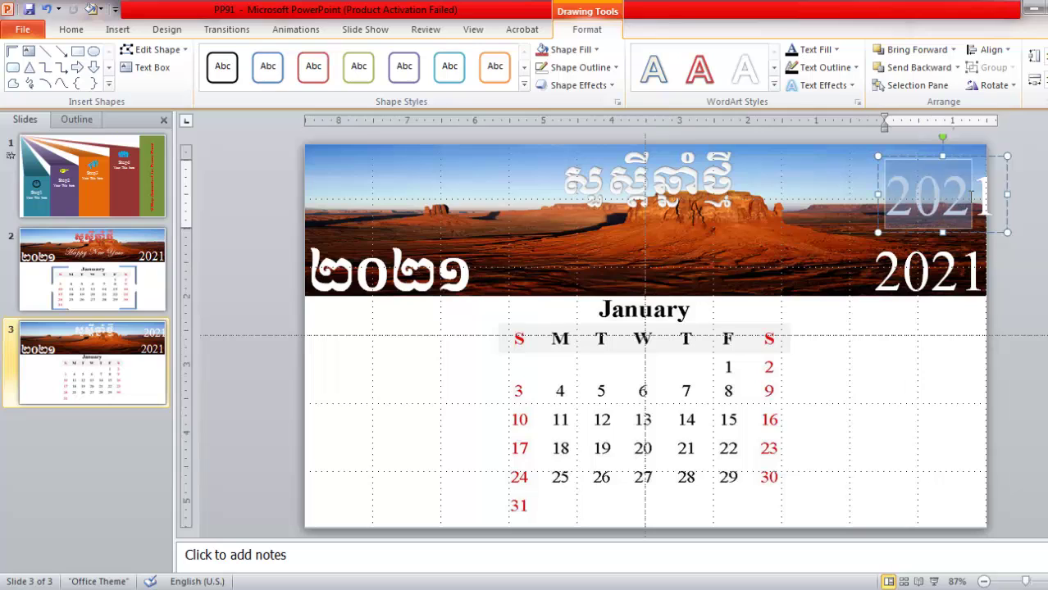
text(ះ)
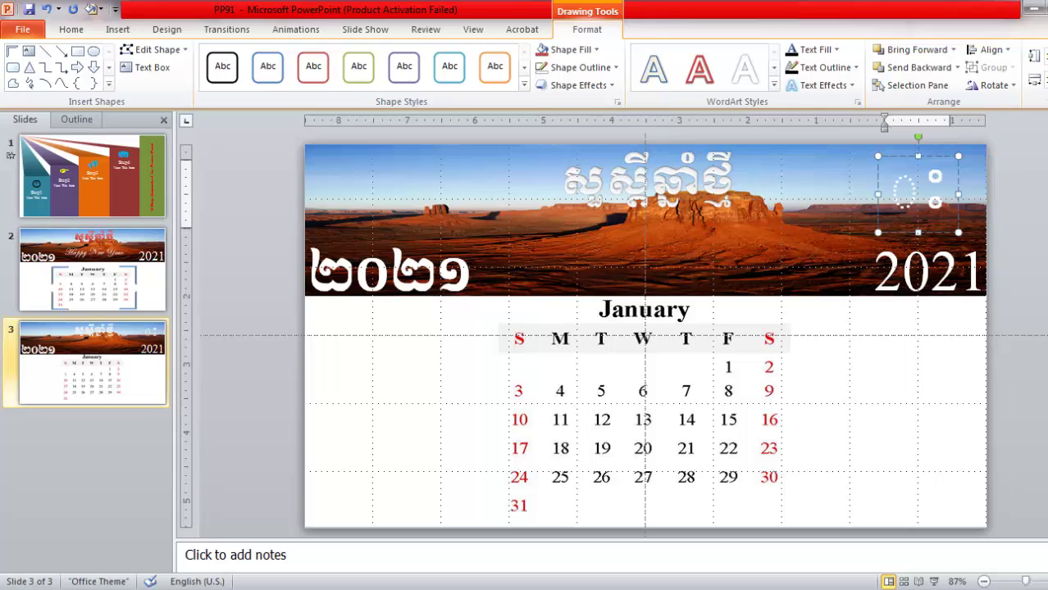
key(BackSpace)
text(Ha)
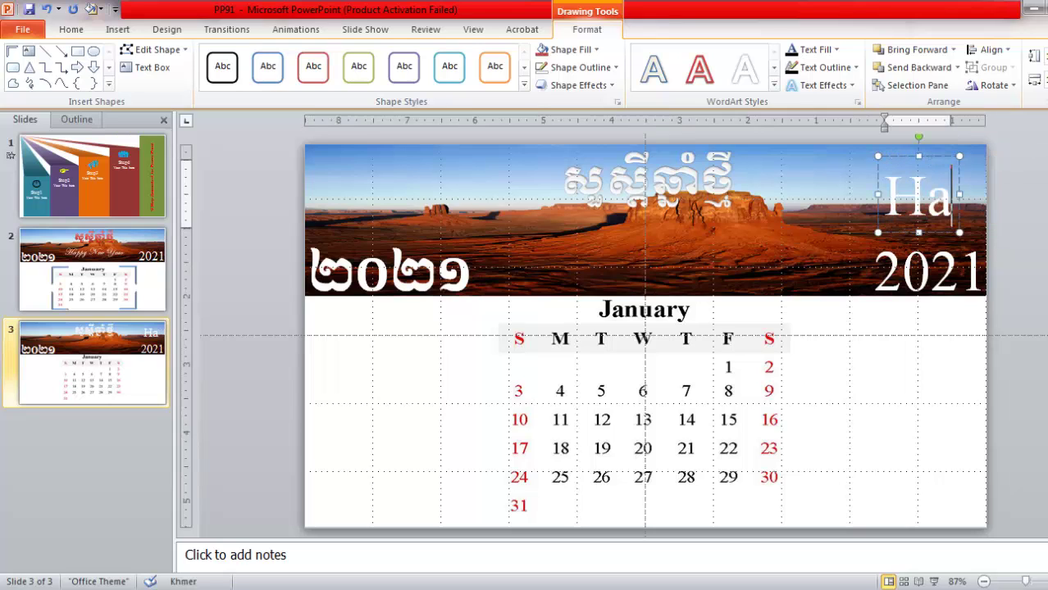
text(ppy New Ye)
drag(994, 245, 608, 288)
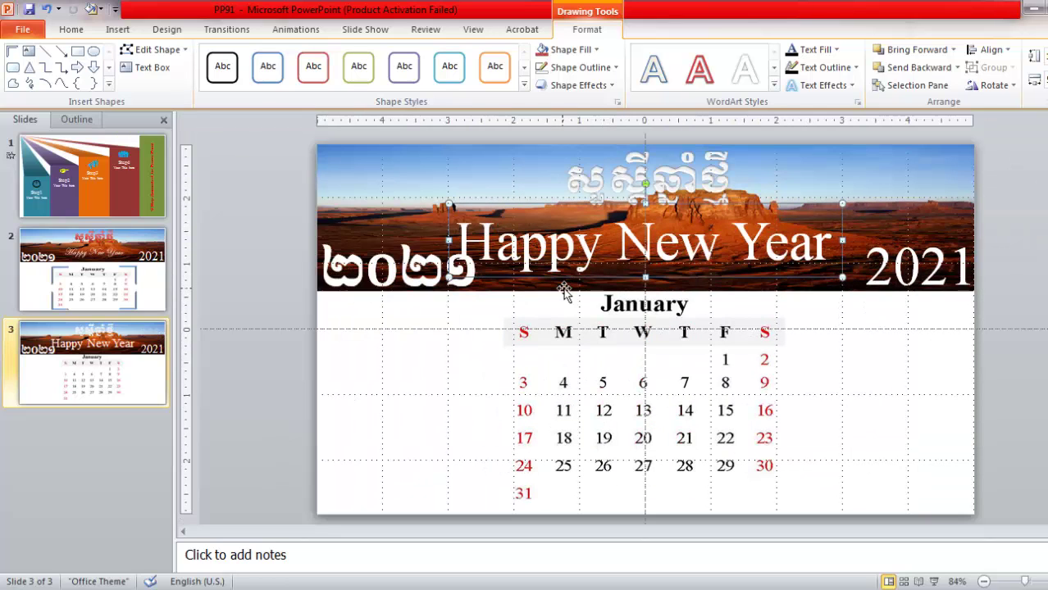
Shrink the Happy New Year text to 40 pt and place it beneath the Khmer title.
click(70, 29)
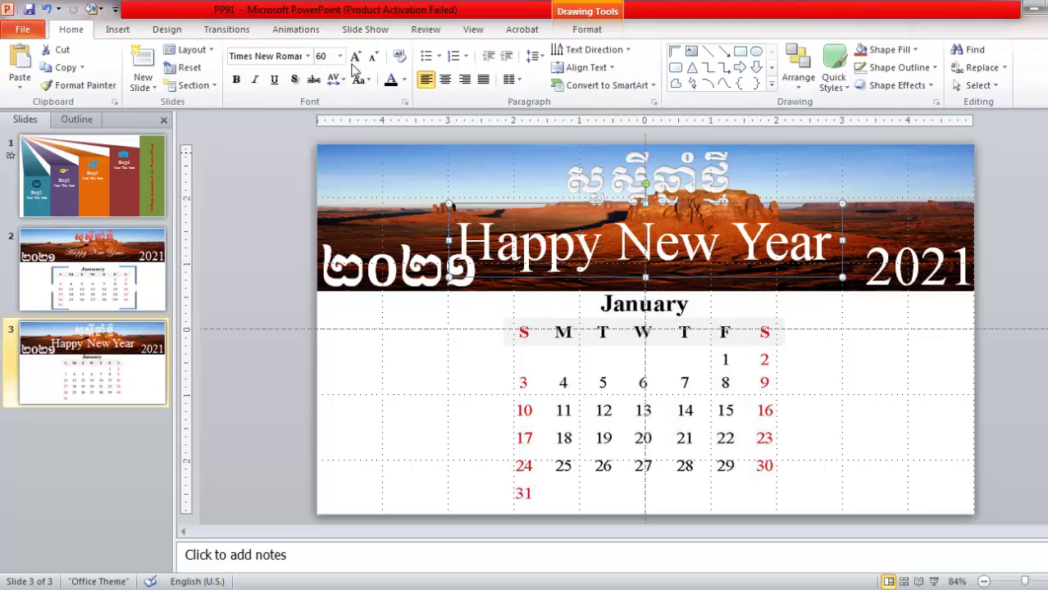
click(374, 56)
click(375, 56)
click(375, 56)
click(375, 56)
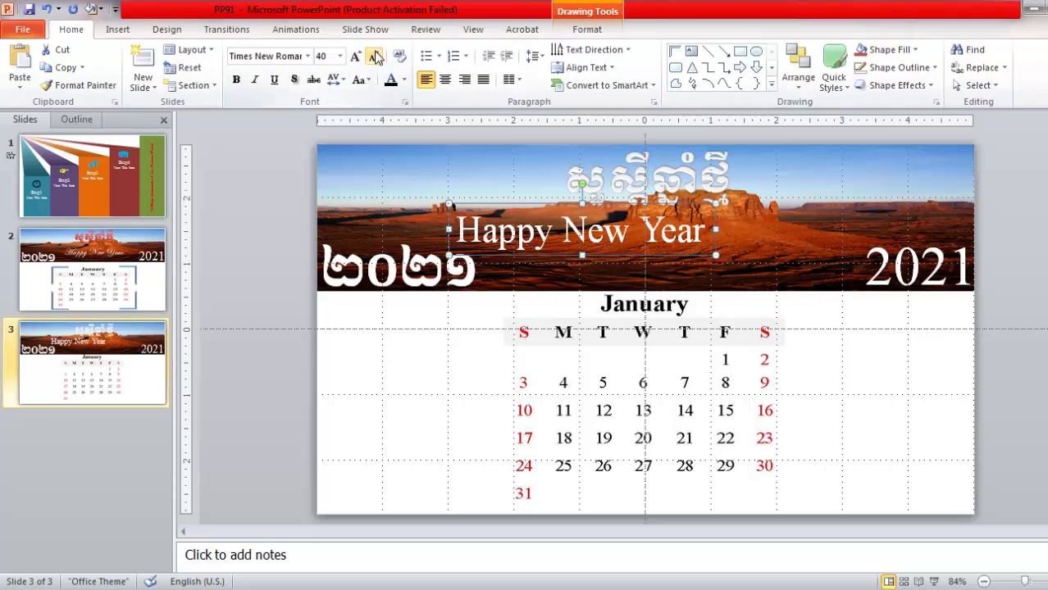
drag(540, 204, 633, 215)
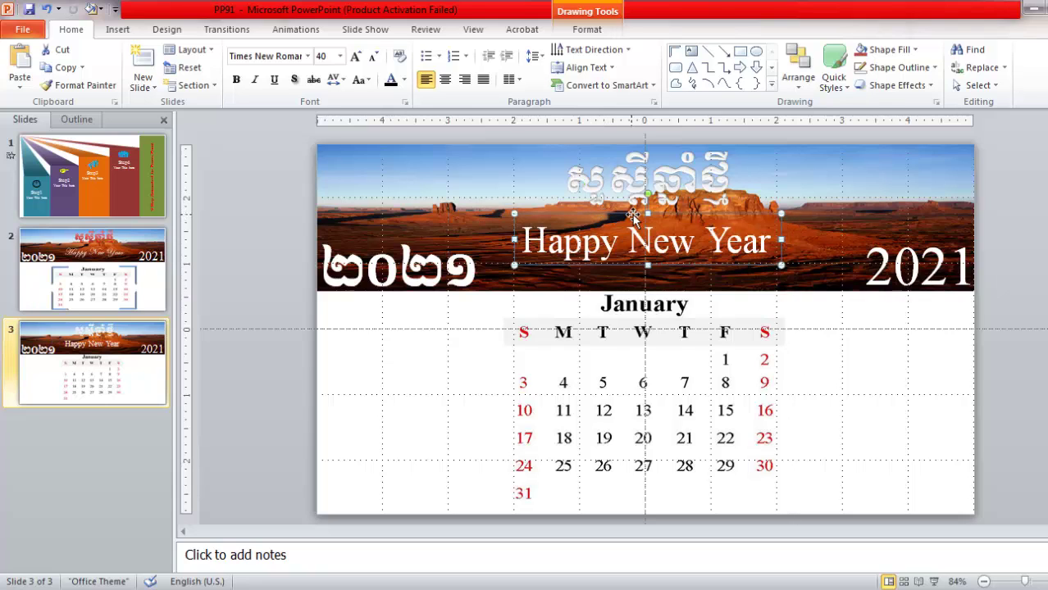
key(Left)
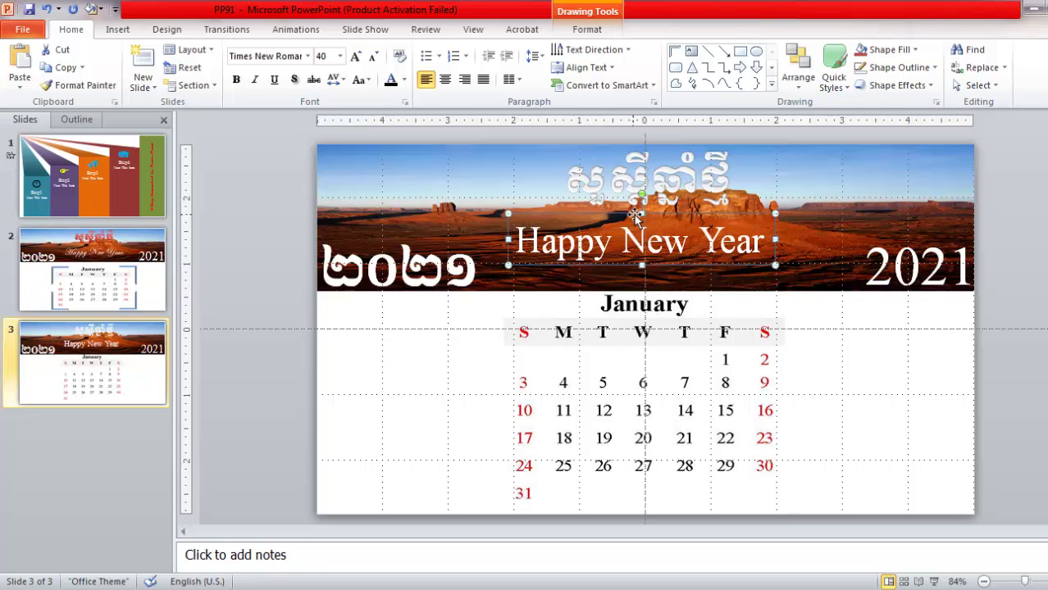
key(Up)
key(Right)
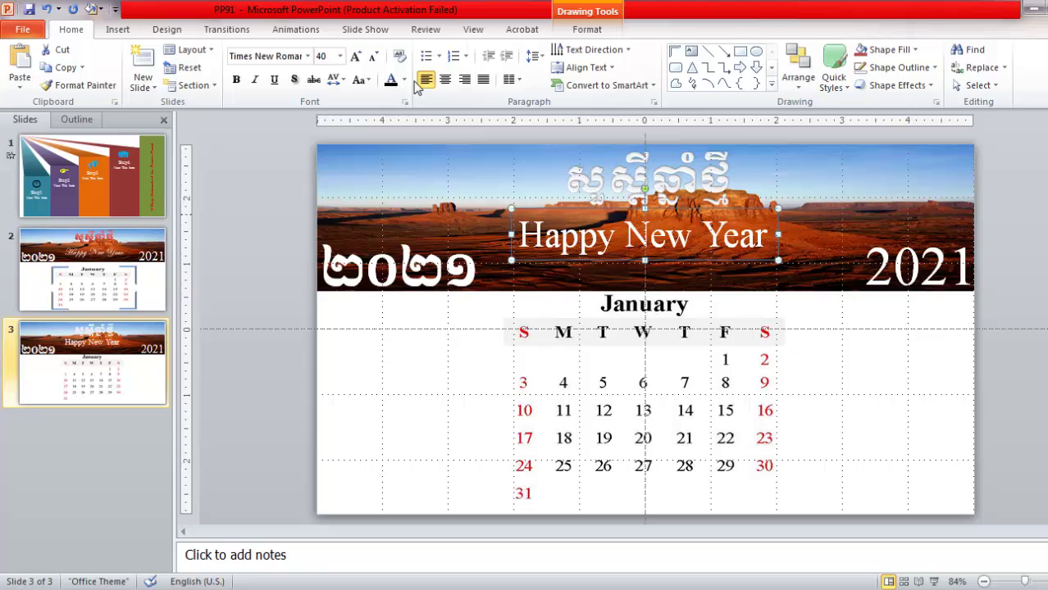
Set the Happy New Year text to Edwardian Script at 44 pt.
click(374, 56)
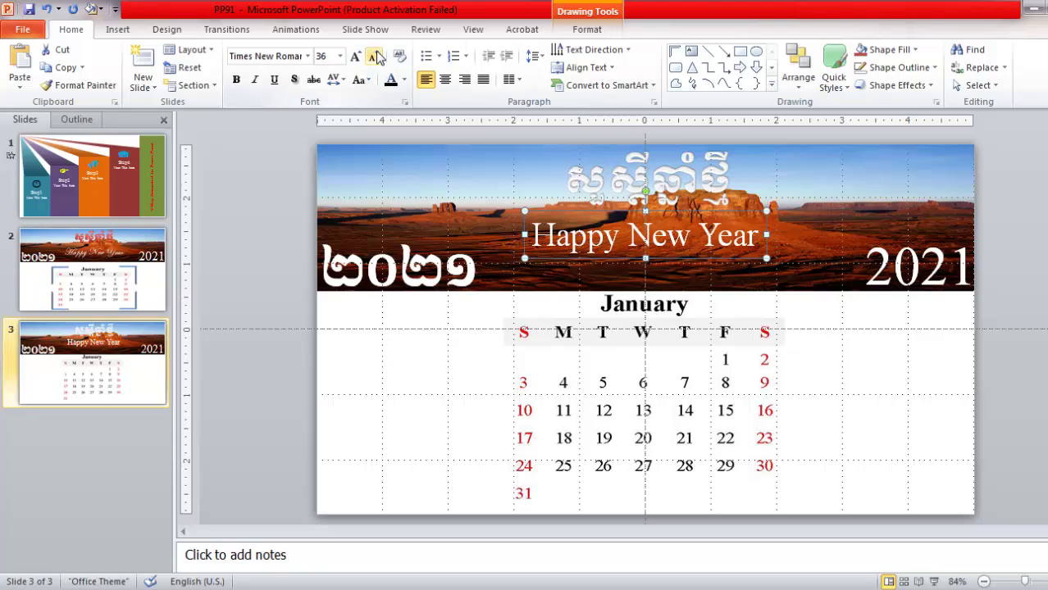
click(309, 55)
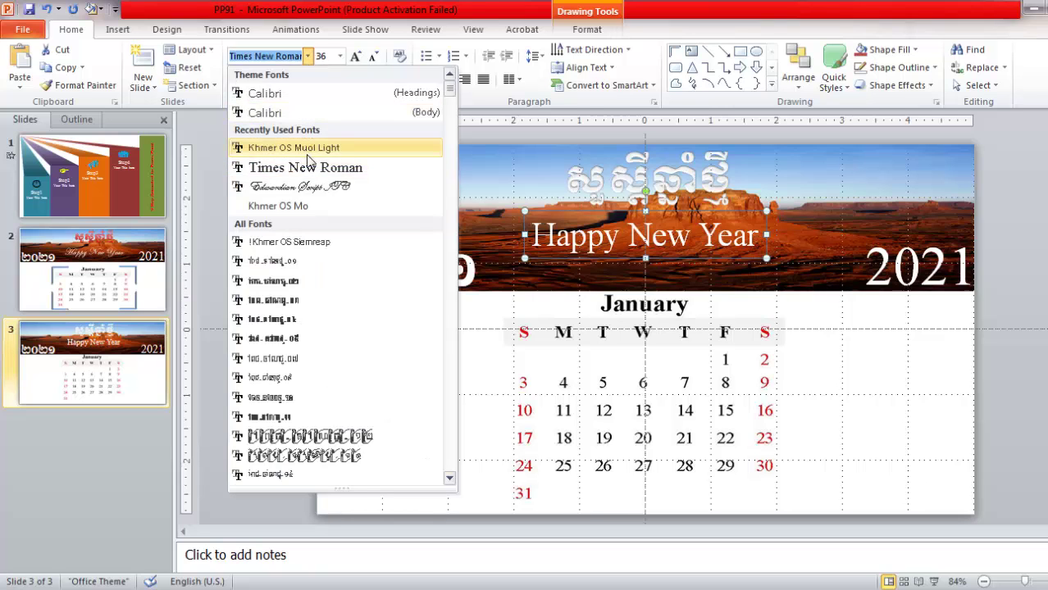
click(310, 187)
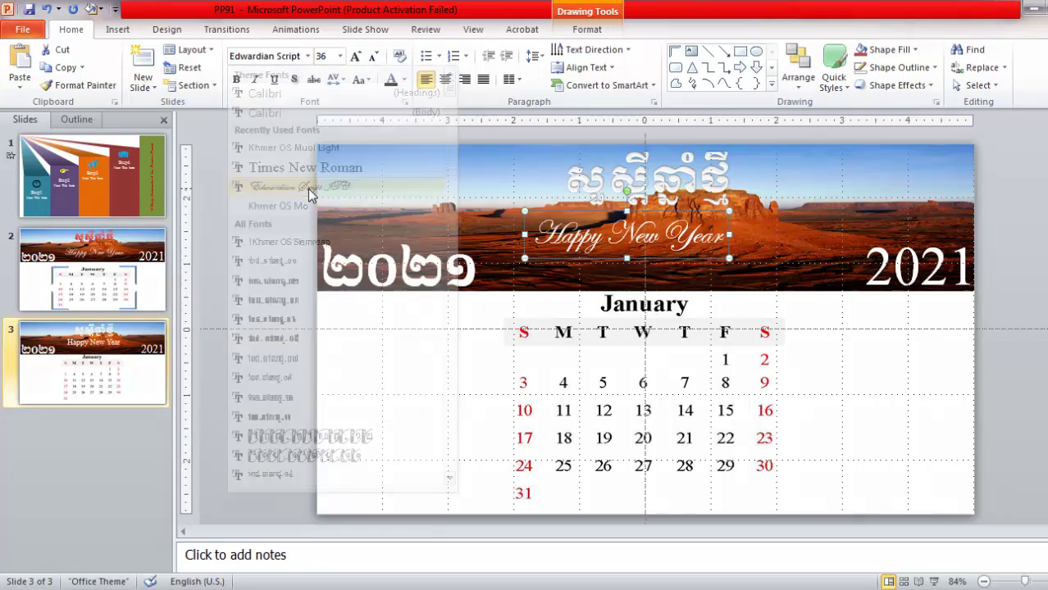
click(357, 55)
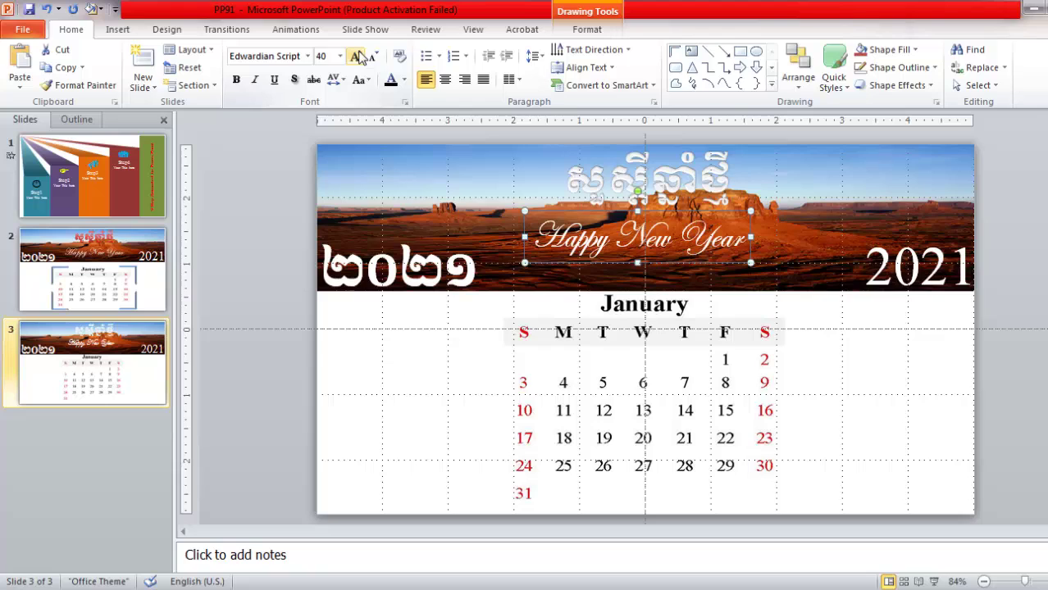
click(358, 56)
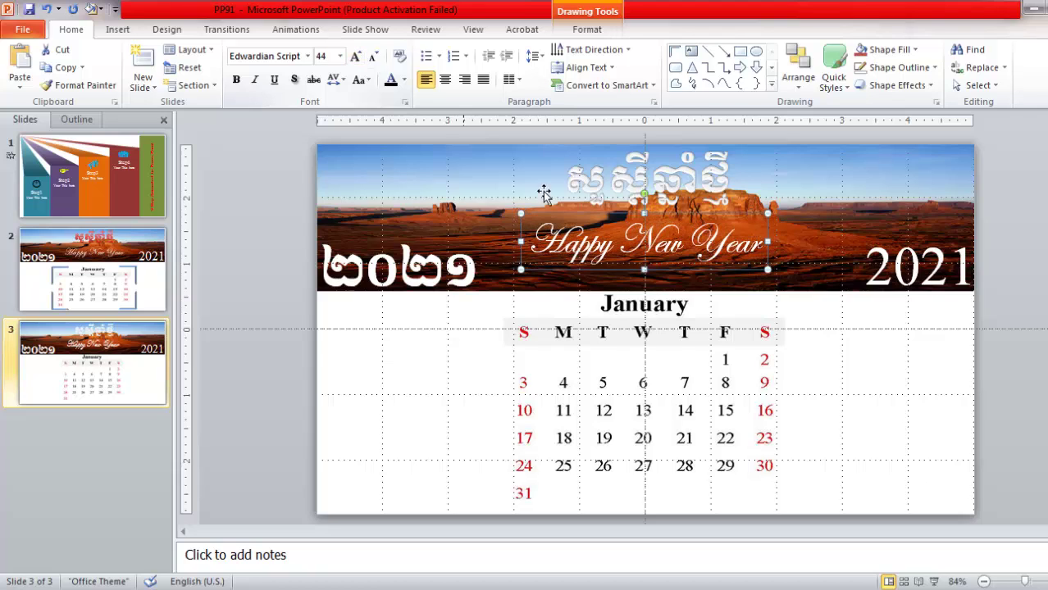
click(902, 353)
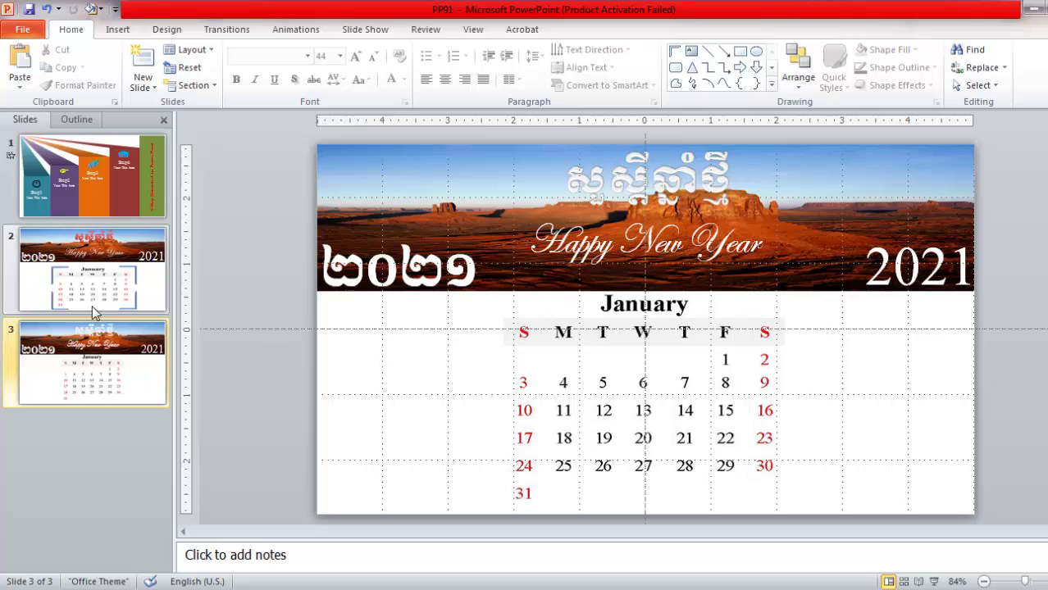
Draw a blue Half Frame shape beside the January calendar and thin its arms.
click(92, 360)
click(123, 300)
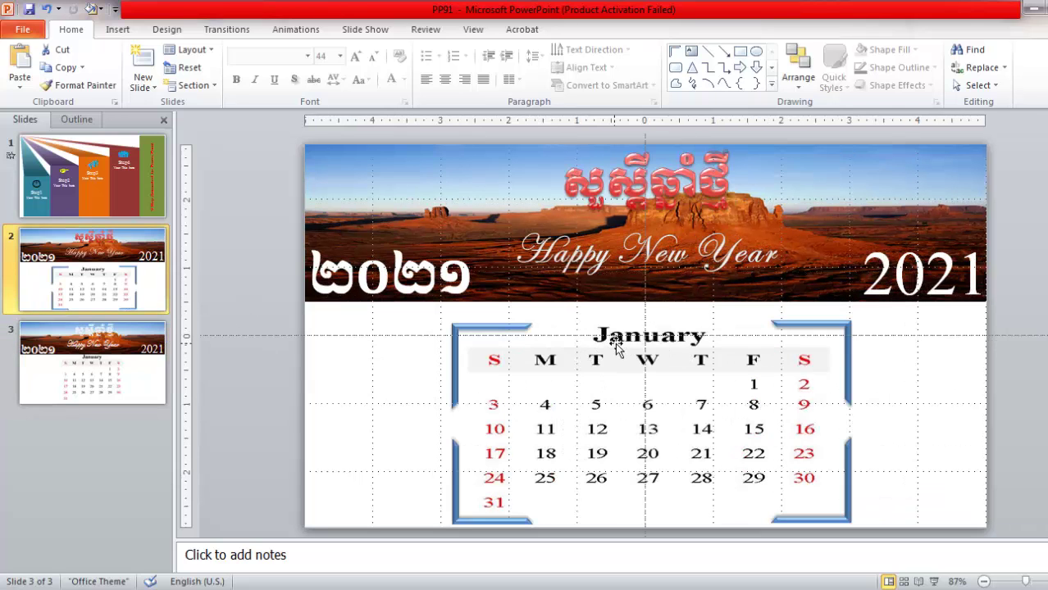
click(509, 330)
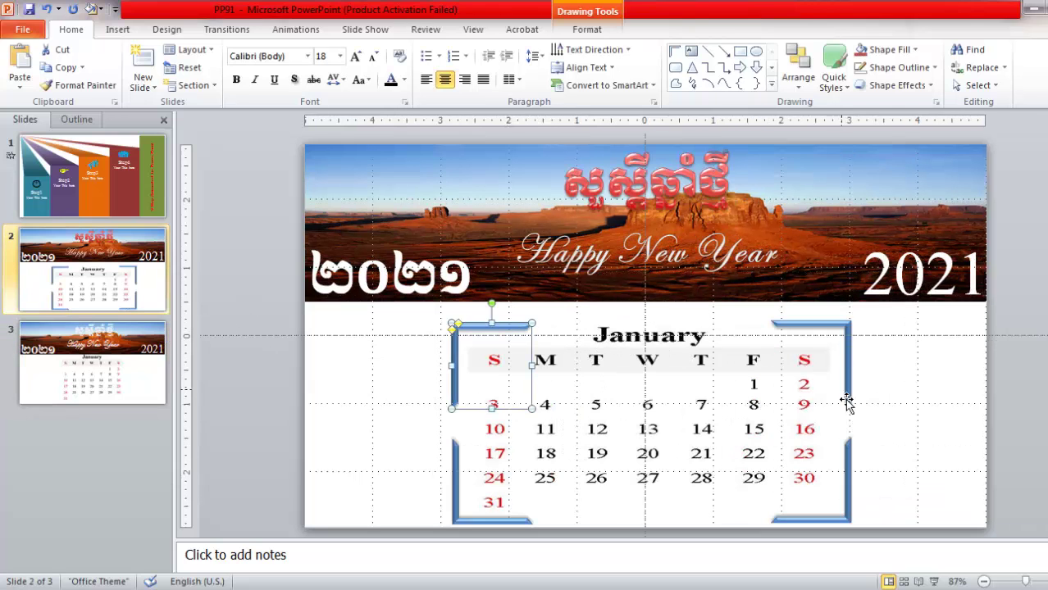
click(115, 367)
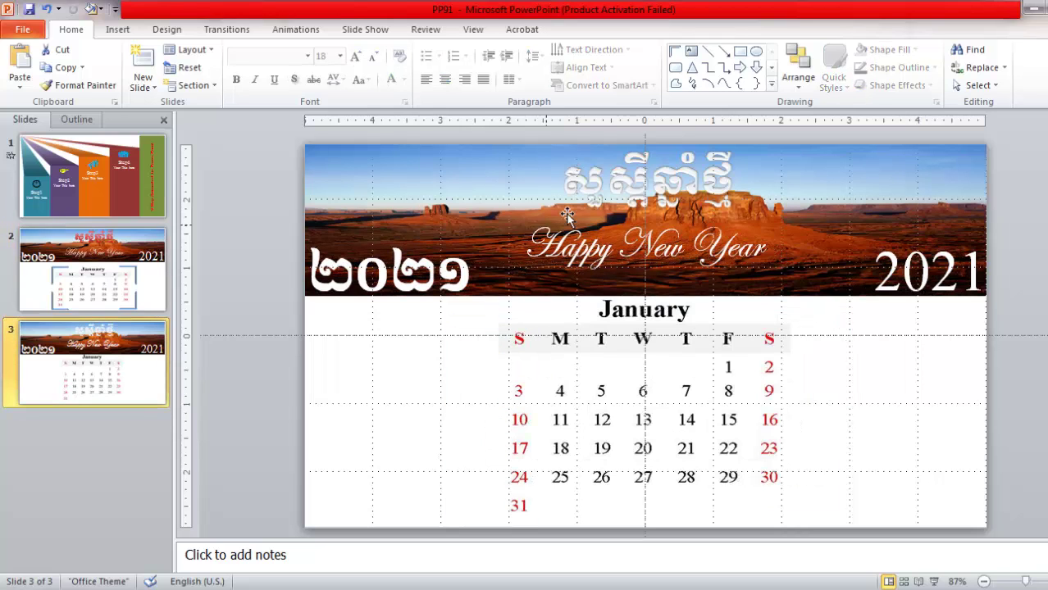
click(569, 374)
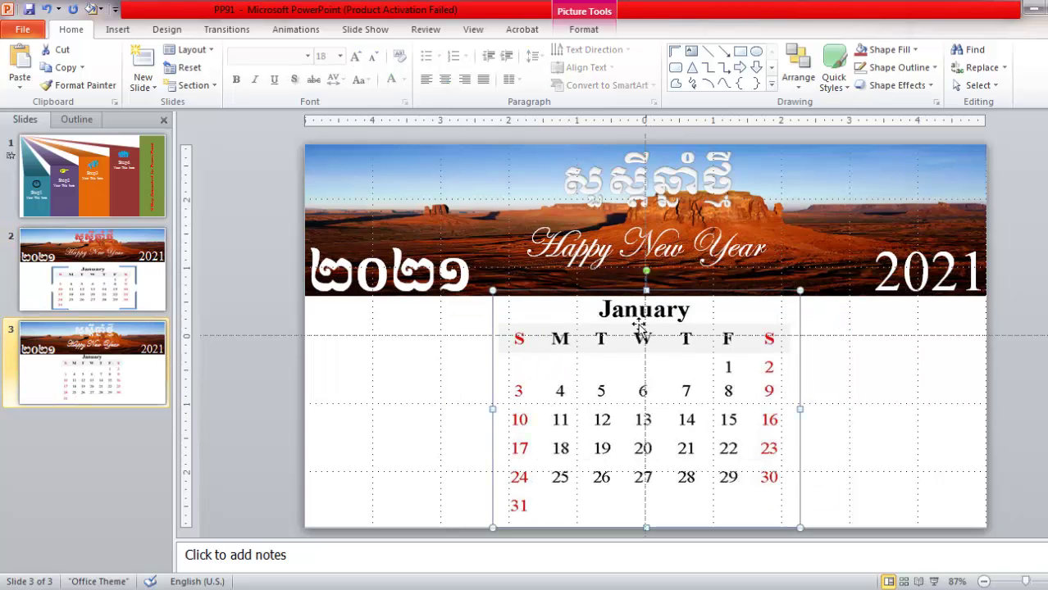
click(117, 29)
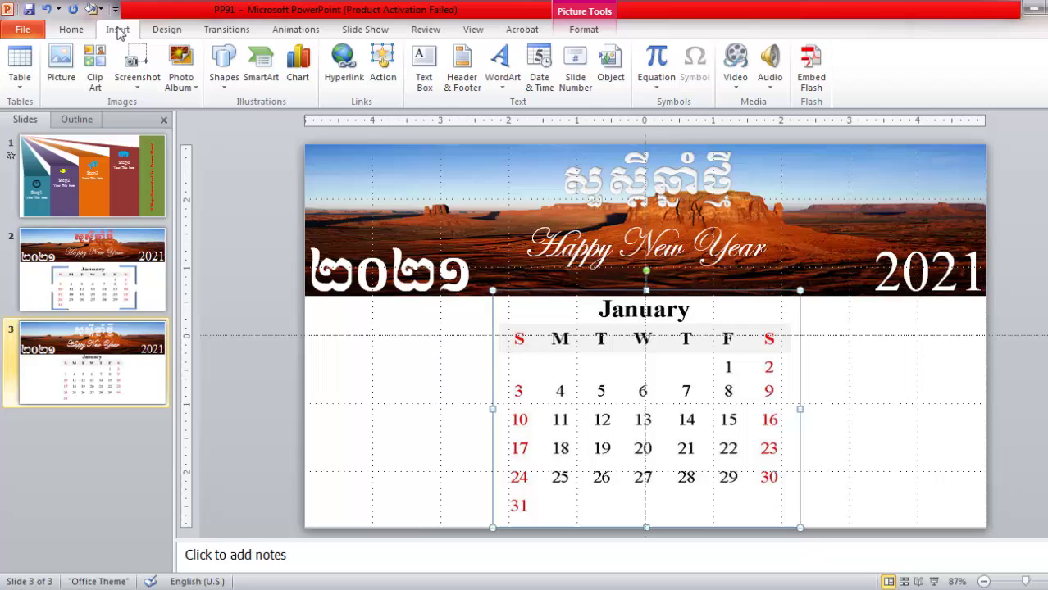
click(224, 86)
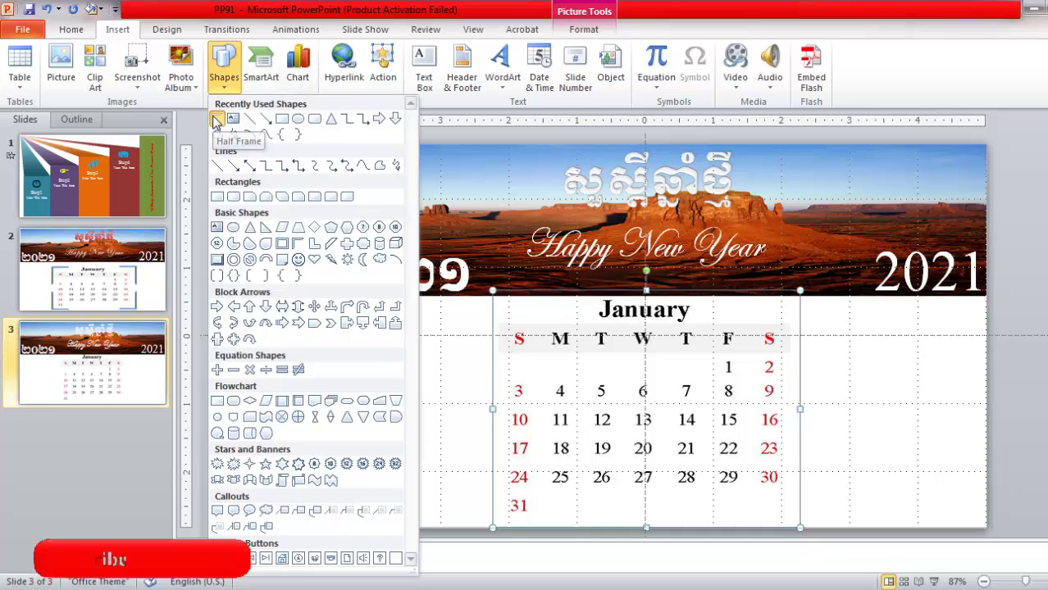
click(216, 120)
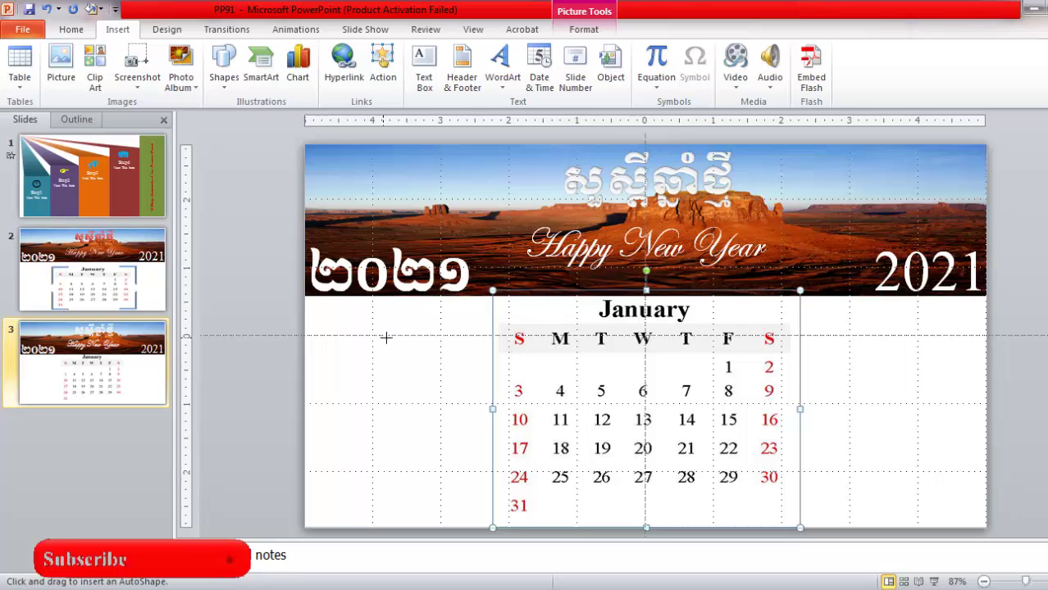
drag(369, 313, 464, 417)
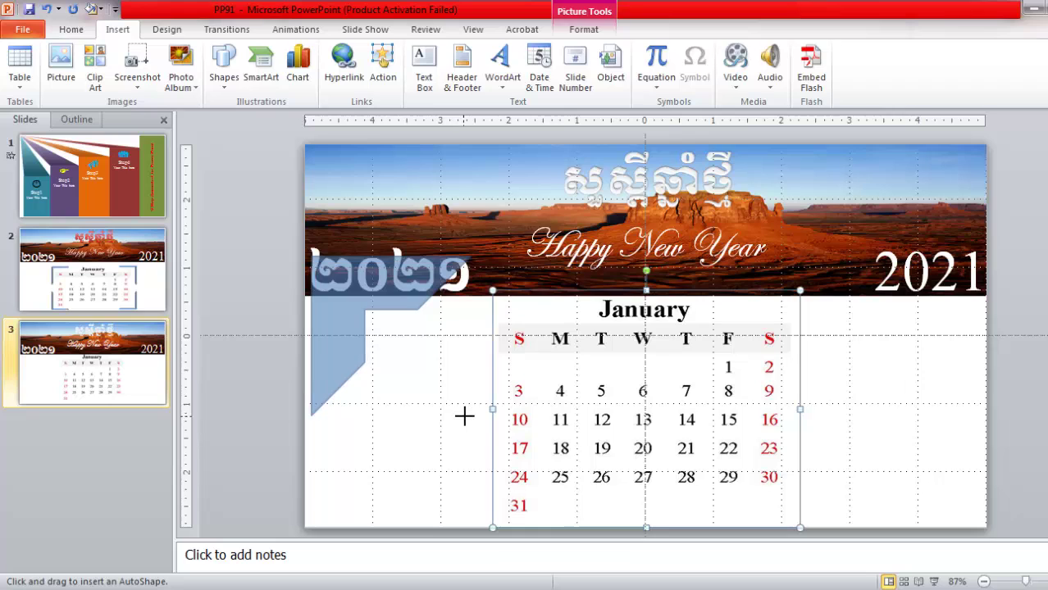
drag(466, 416, 470, 415)
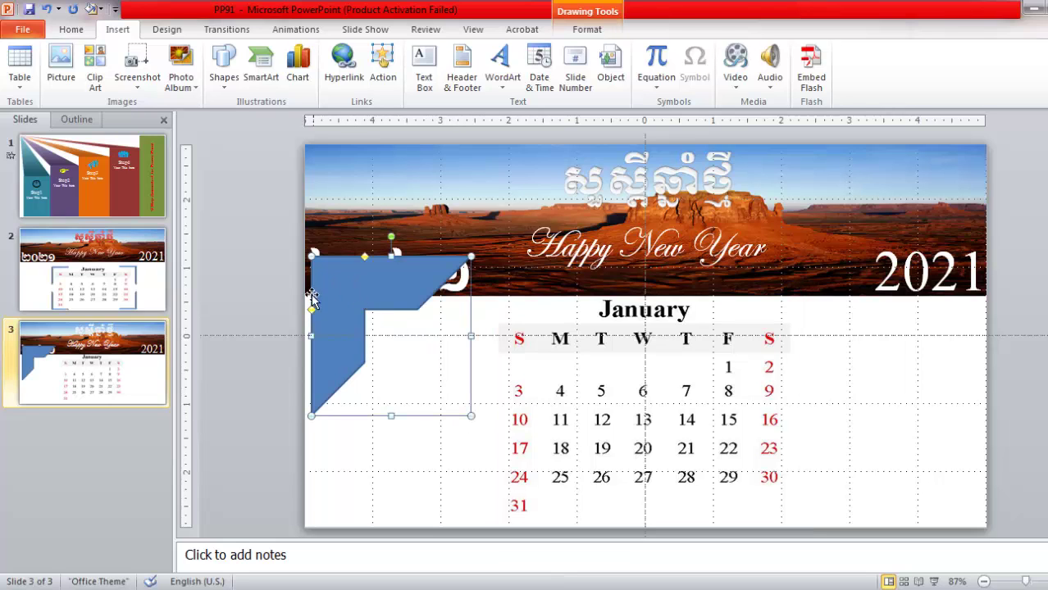
mouse_move(314, 316)
mouse_down()
mouse_move(310, 259)
mouse_move(359, 261)
mouse_move(316, 261)
mouse_move(403, 310)
mouse_up()
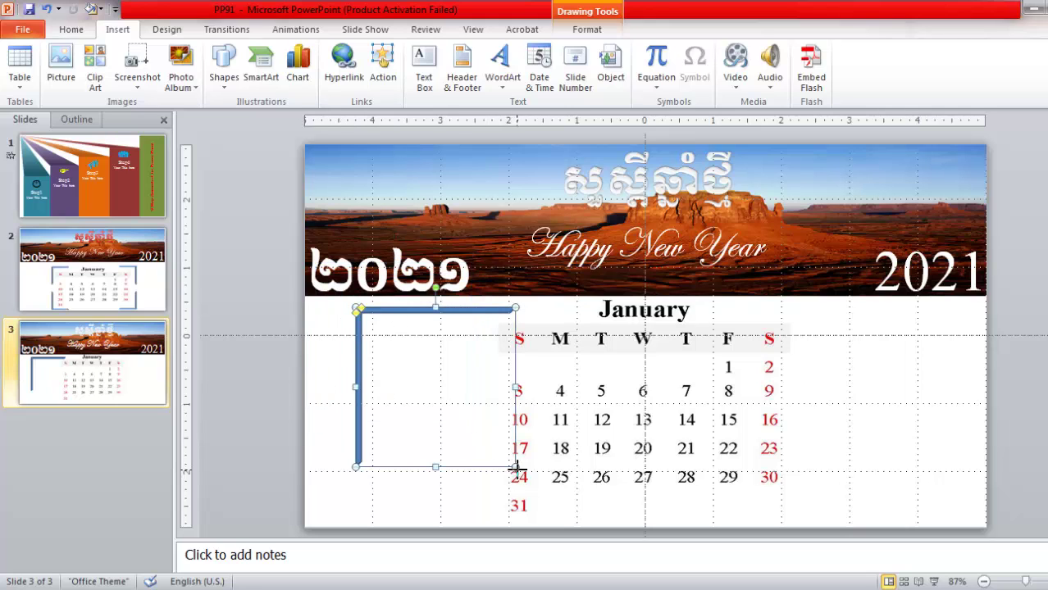
Shrink the bracket, set it on the grid's top-left S header corner, and copy it beside the 31.
mouse_move(516, 467)
mouse_down()
mouse_move(449, 412)
mouse_move(482, 398)
mouse_move(490, 366)
mouse_up()
click(457, 402)
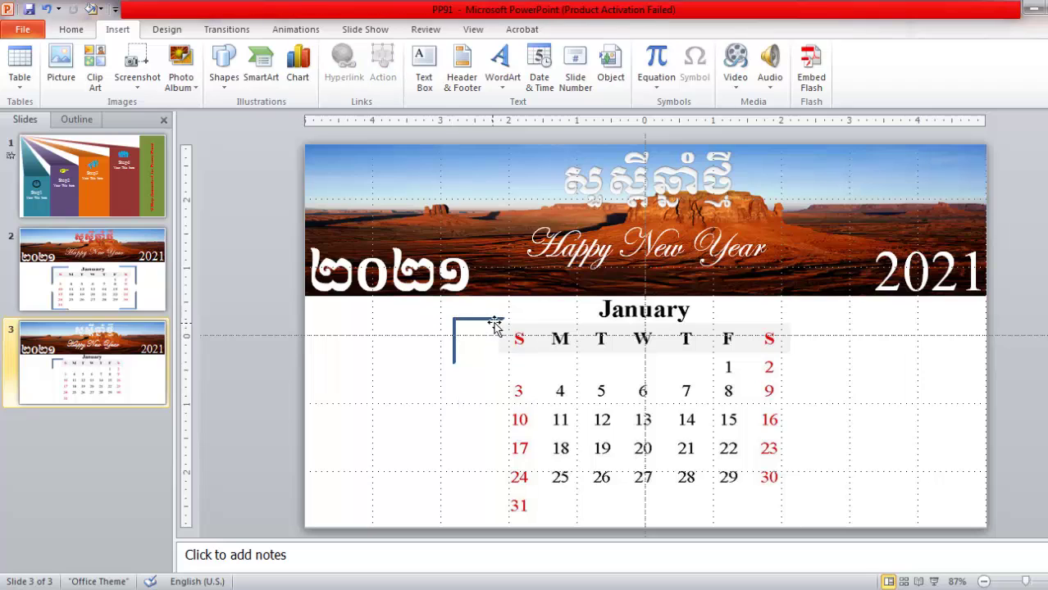
click(495, 325)
click(472, 324)
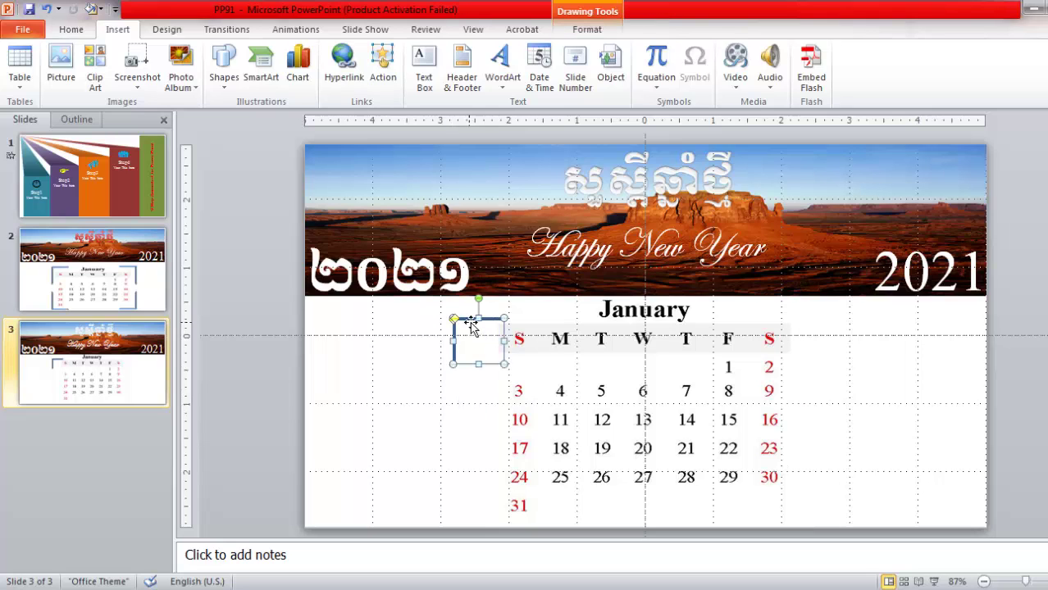
drag(518, 316, 541, 321)
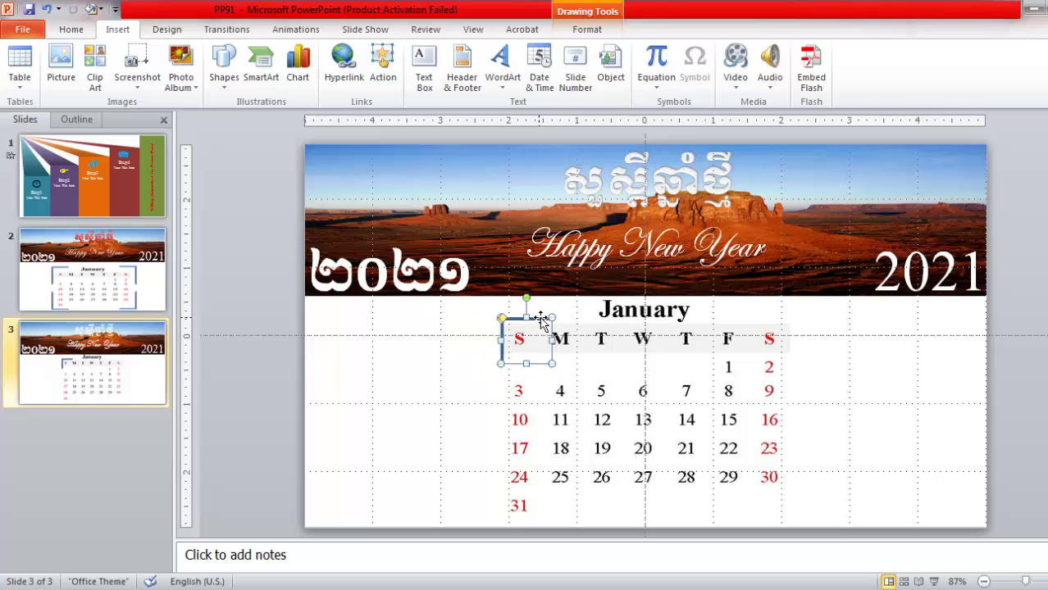
drag(541, 320, 543, 323)
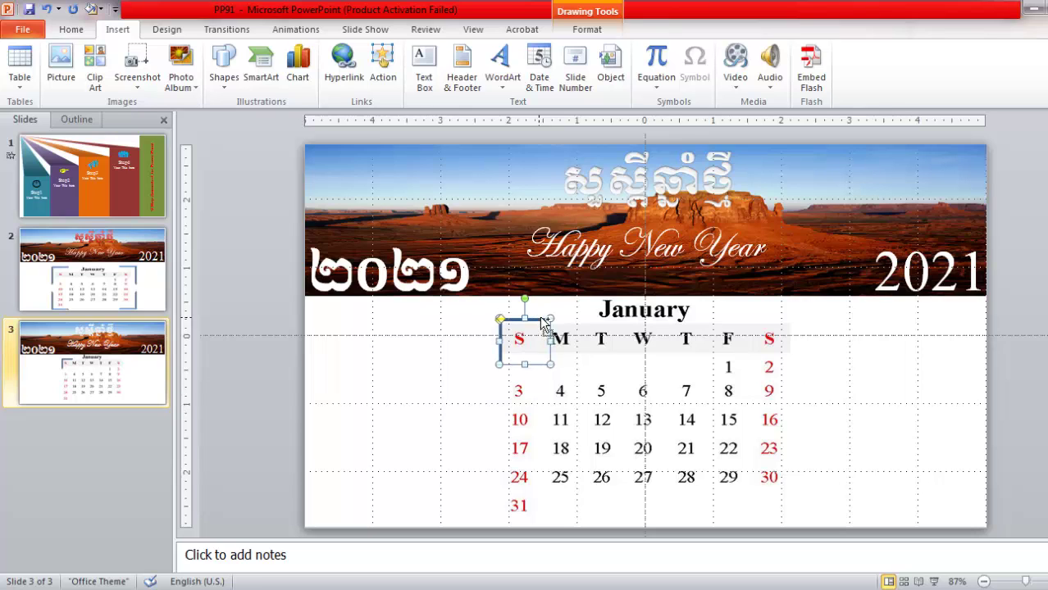
drag(541, 327, 532, 484)
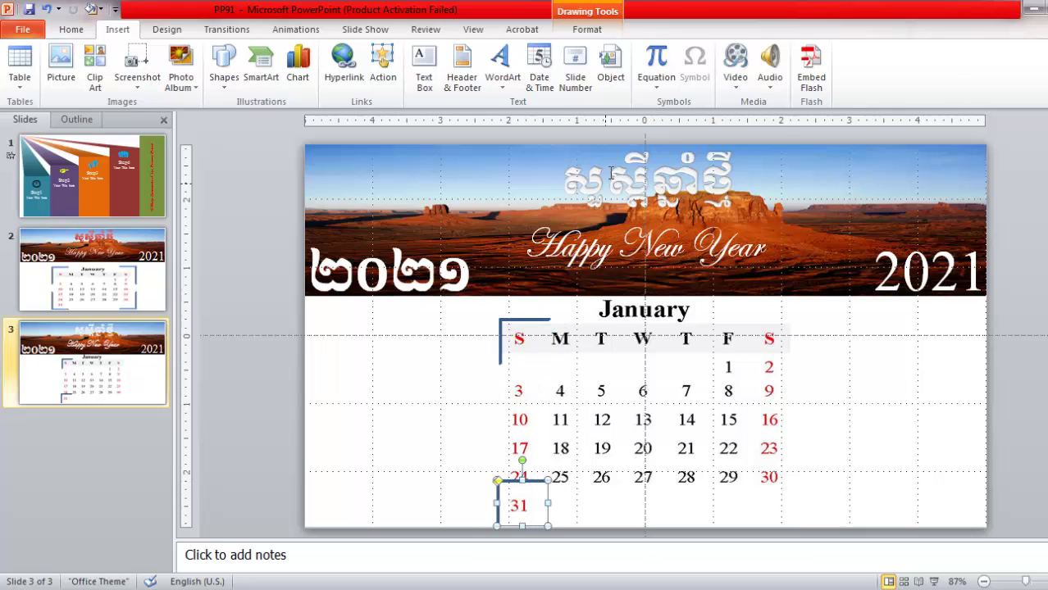
click(587, 29)
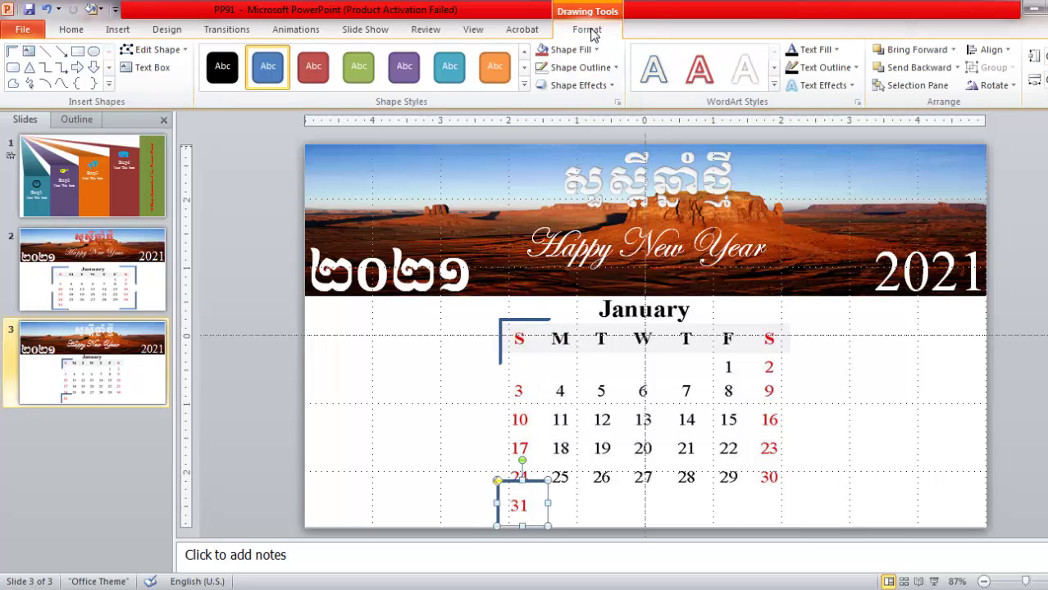
Flip the lower bracket vertically and nudge it into the grid's bottom-left corner.
click(1013, 85)
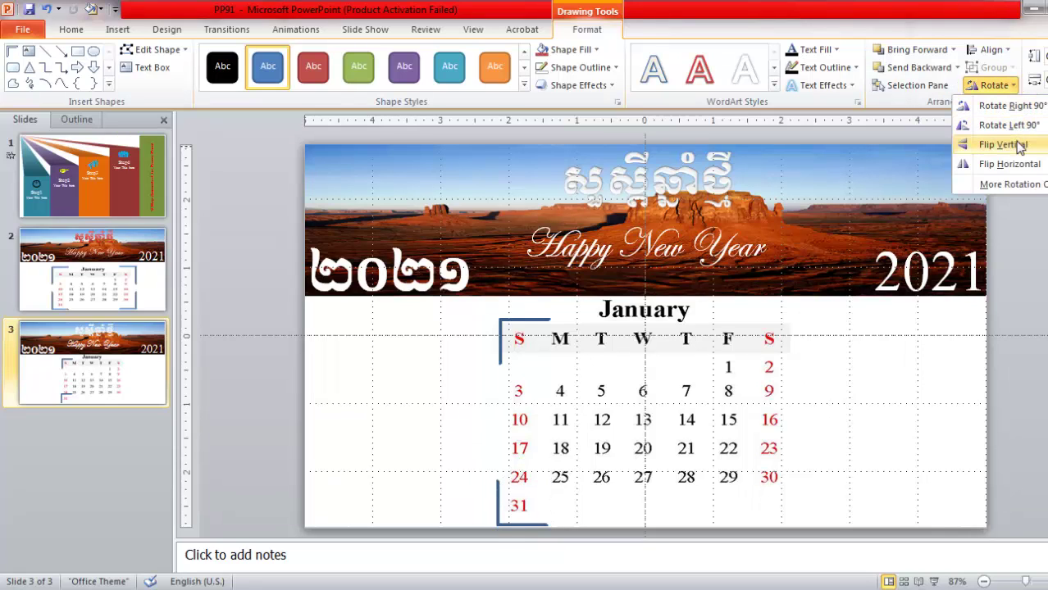
click(1002, 144)
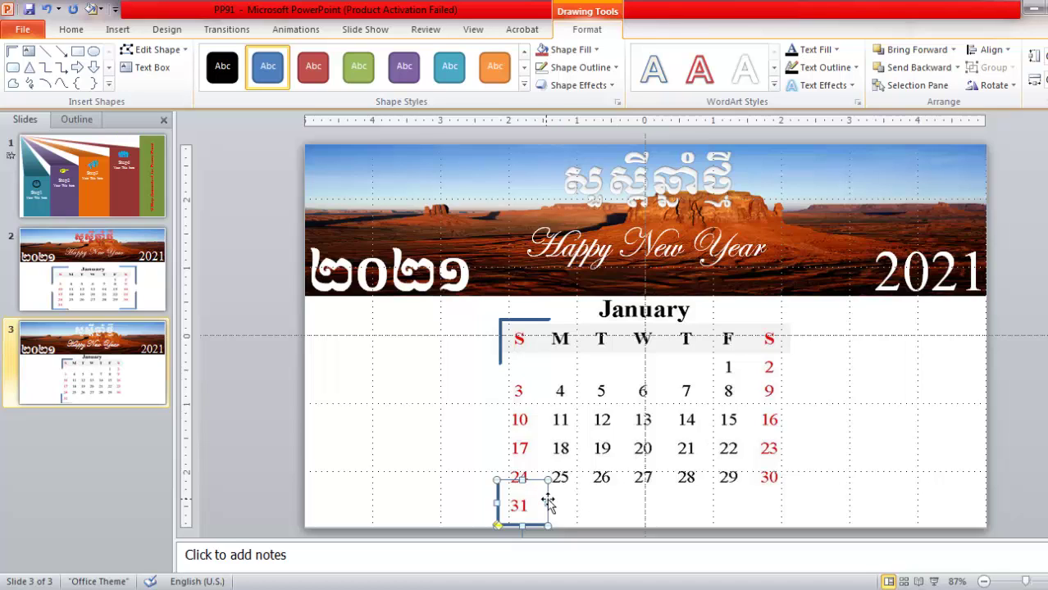
key(Up)
key(Up)
key(ctrl+Down)
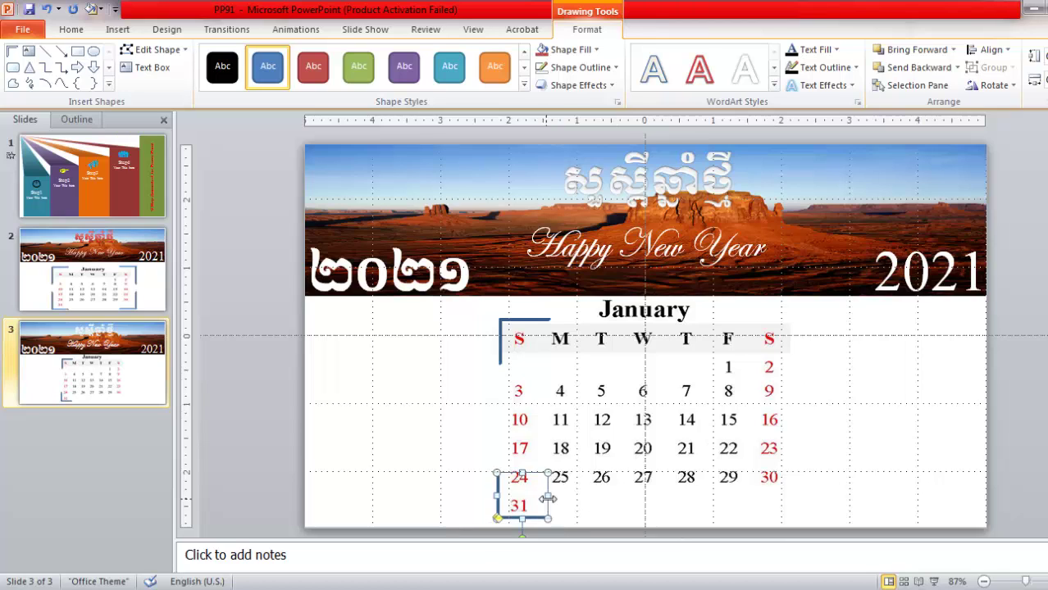
key(ctrl+Down)
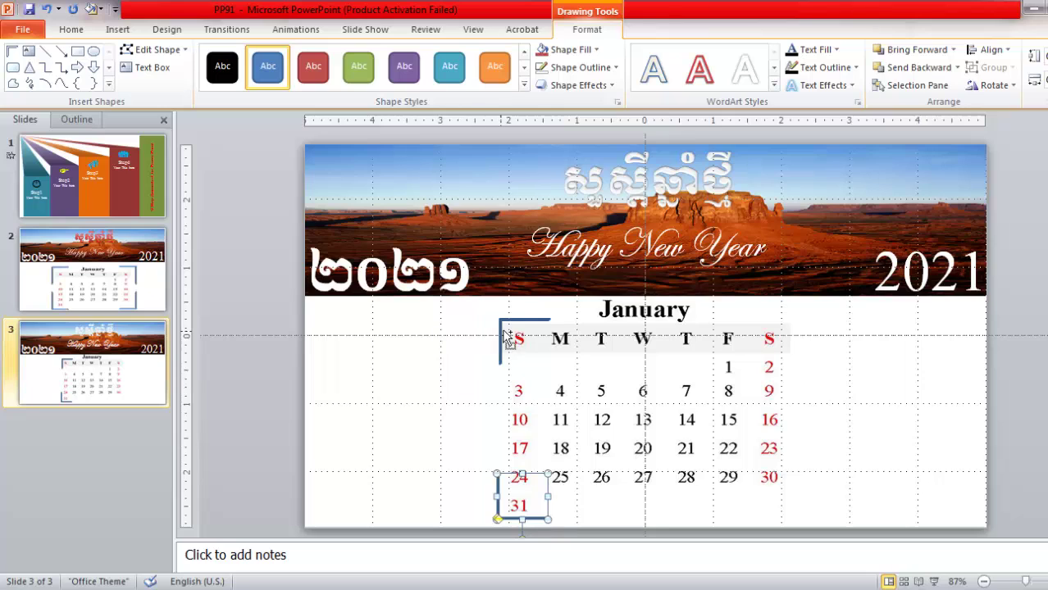
Copy both left brackets to the grid's right side, flip them horizontally, and align them.
shift+click(501, 328)
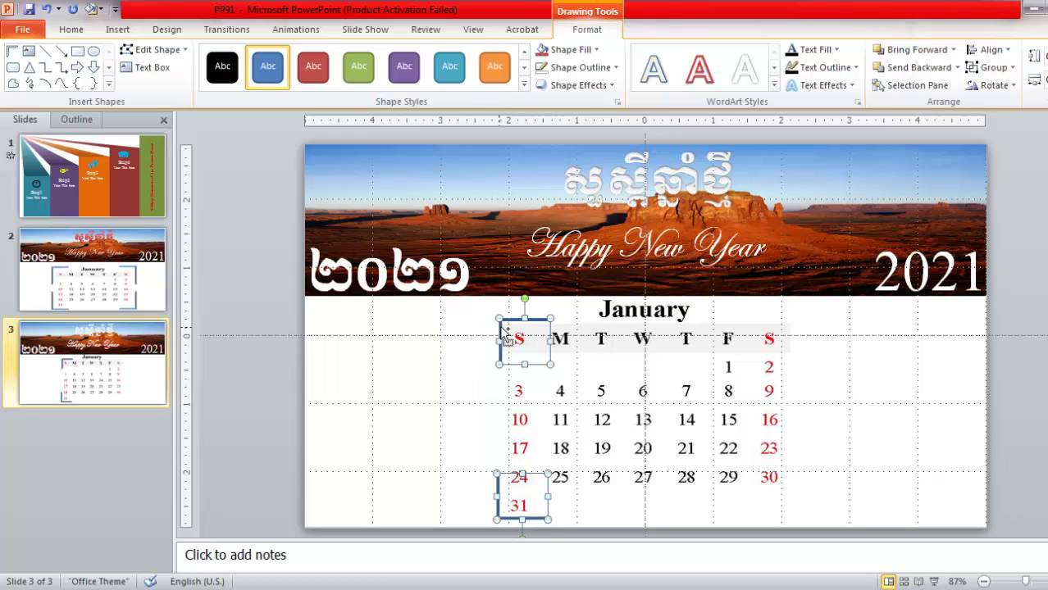
drag(506, 332, 803, 313)
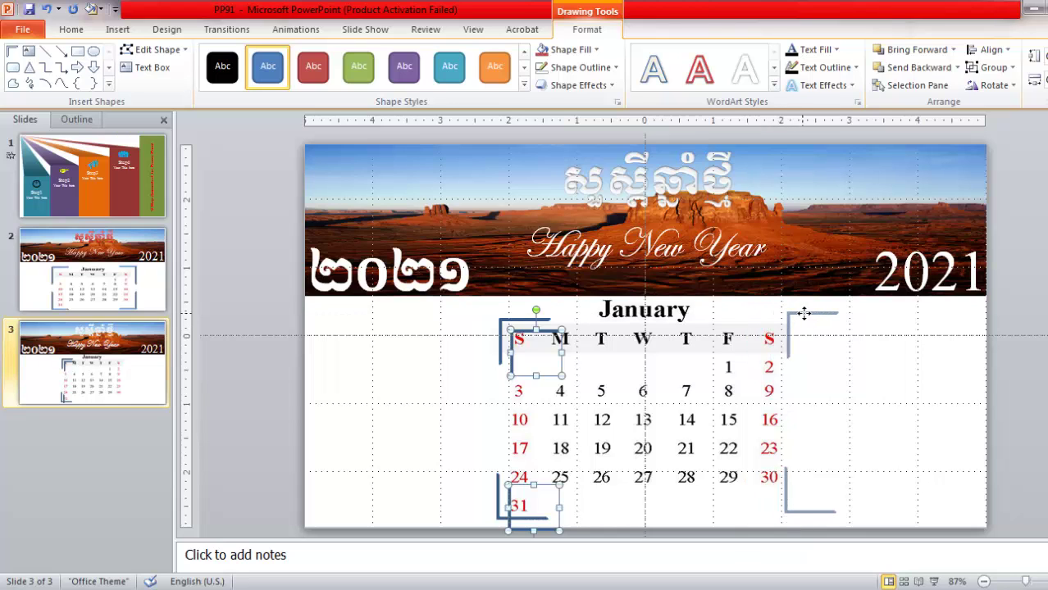
drag(803, 313, 802, 312)
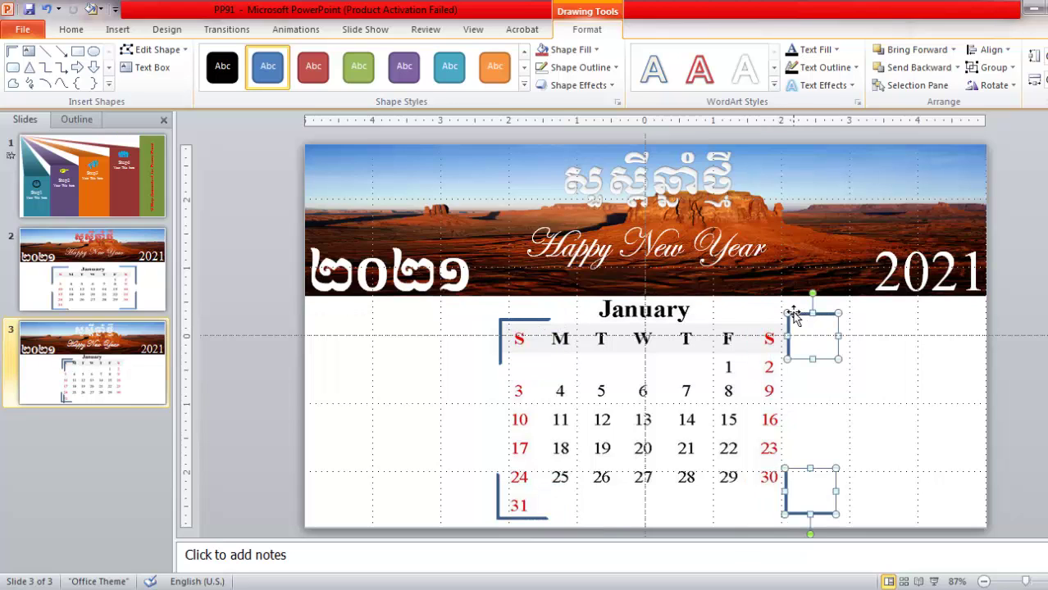
click(1001, 88)
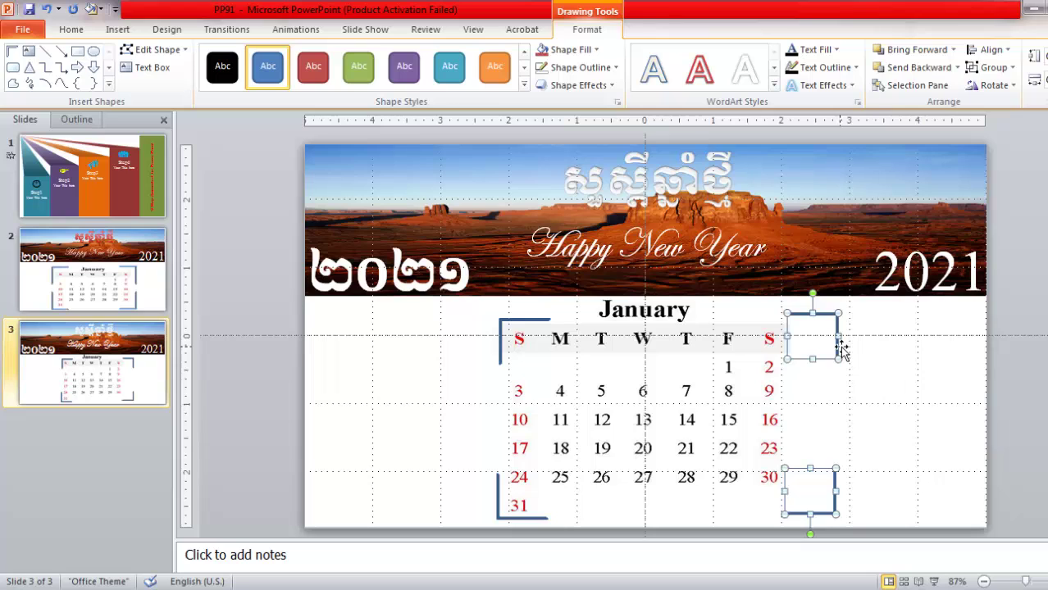
key(Left)
key(Left)
key(Left)
key(Left)
key(Left)
key(Left)
key(Left)
key(Left)
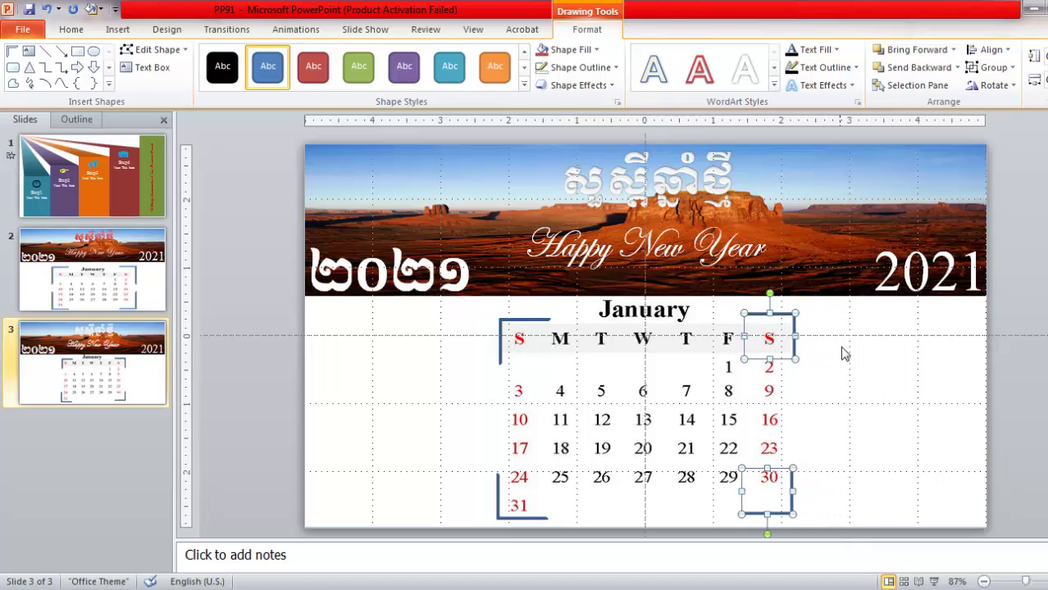
click(864, 401)
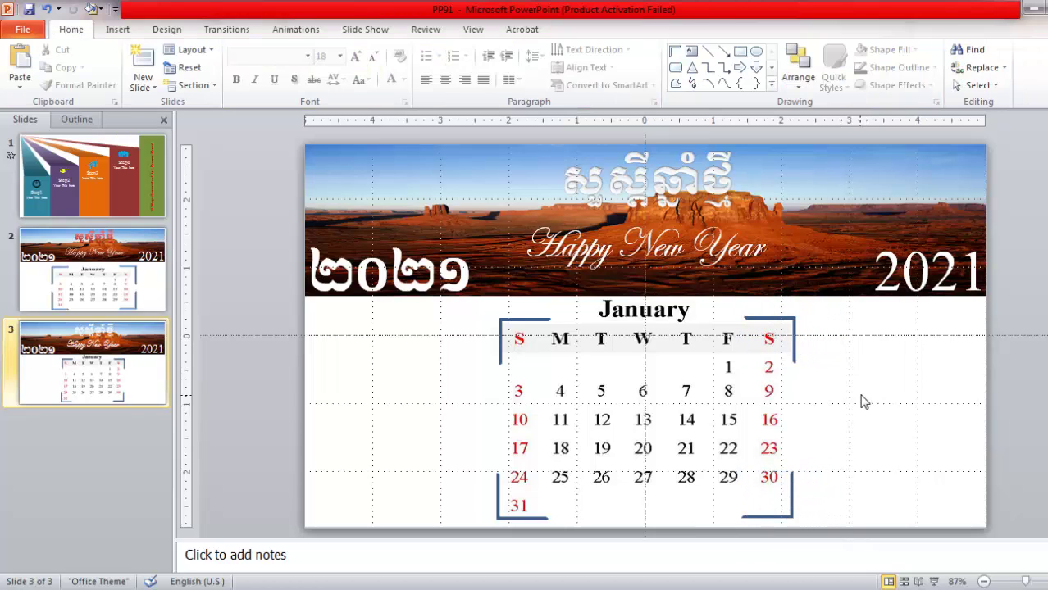
scroll(864, 402, up, 1)
scroll(861, 400, up, 1)
scroll(856, 398, up, 1)
scroll(849, 394, up, 1)
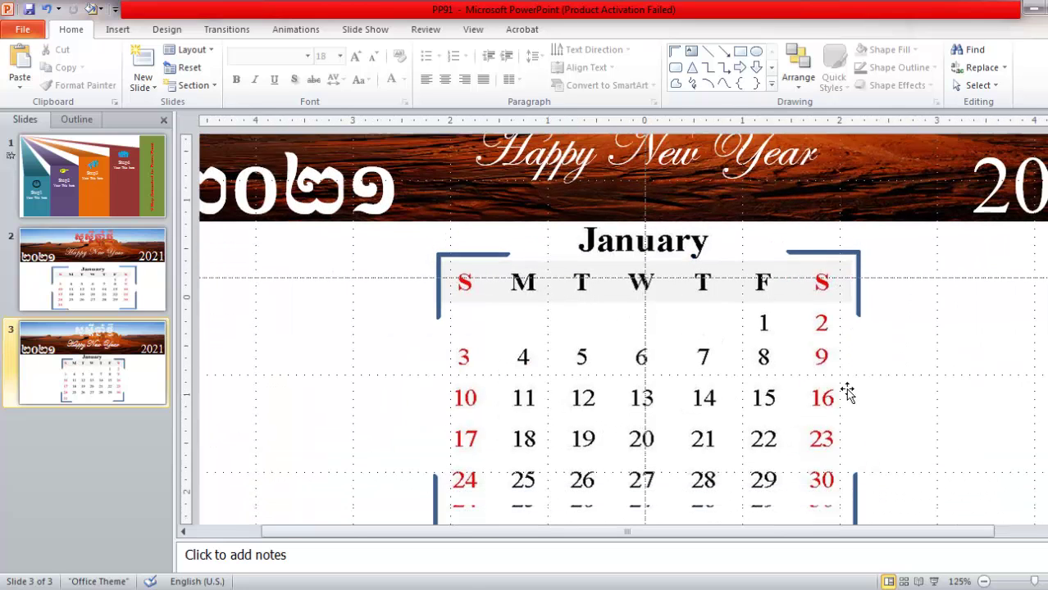
scroll(846, 393, down, 1)
click(852, 485)
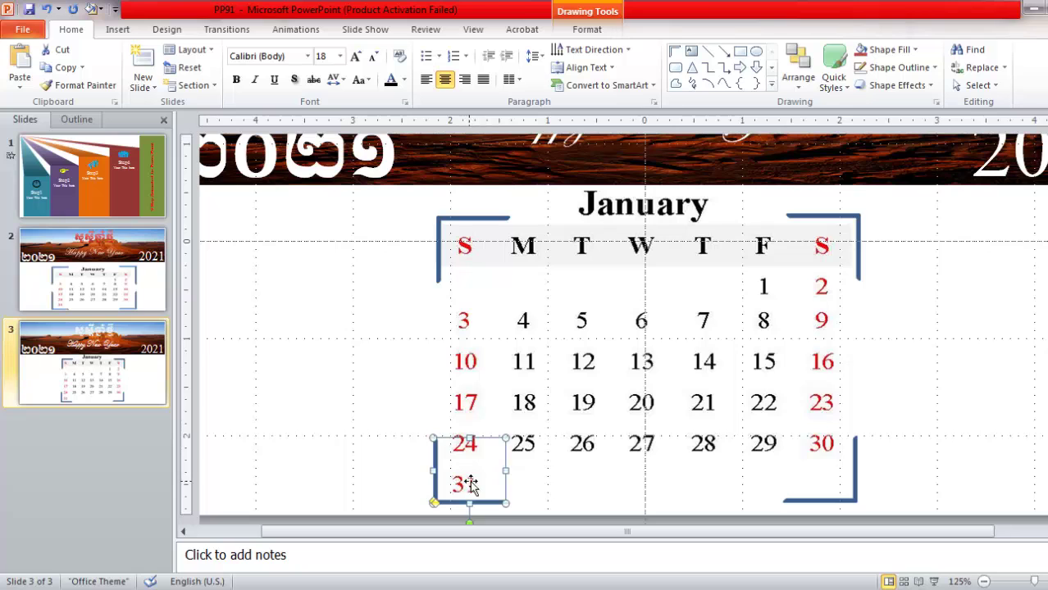
click(968, 414)
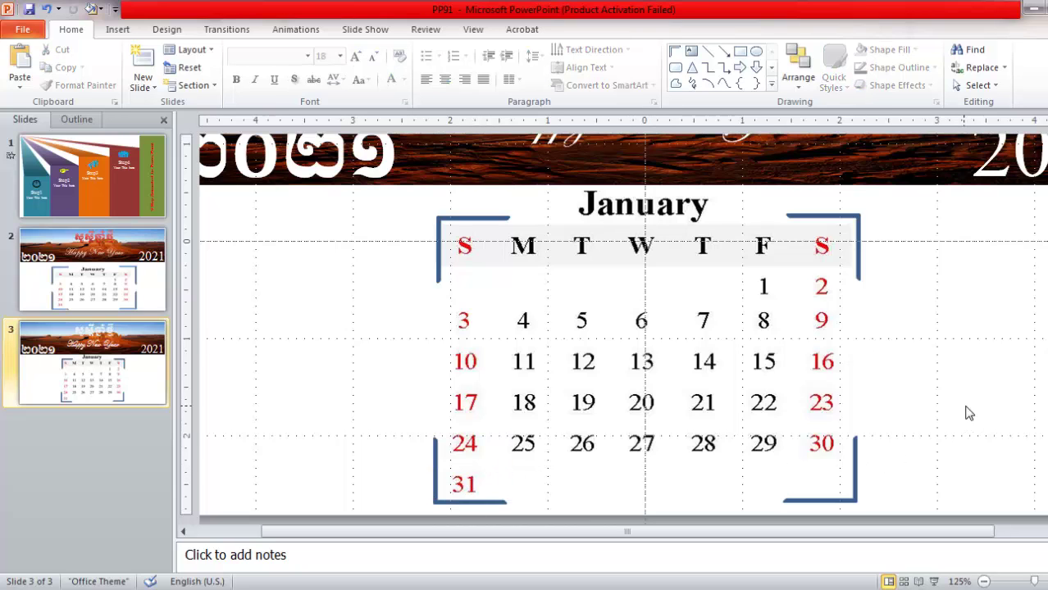
scroll(966, 412, down, 5)
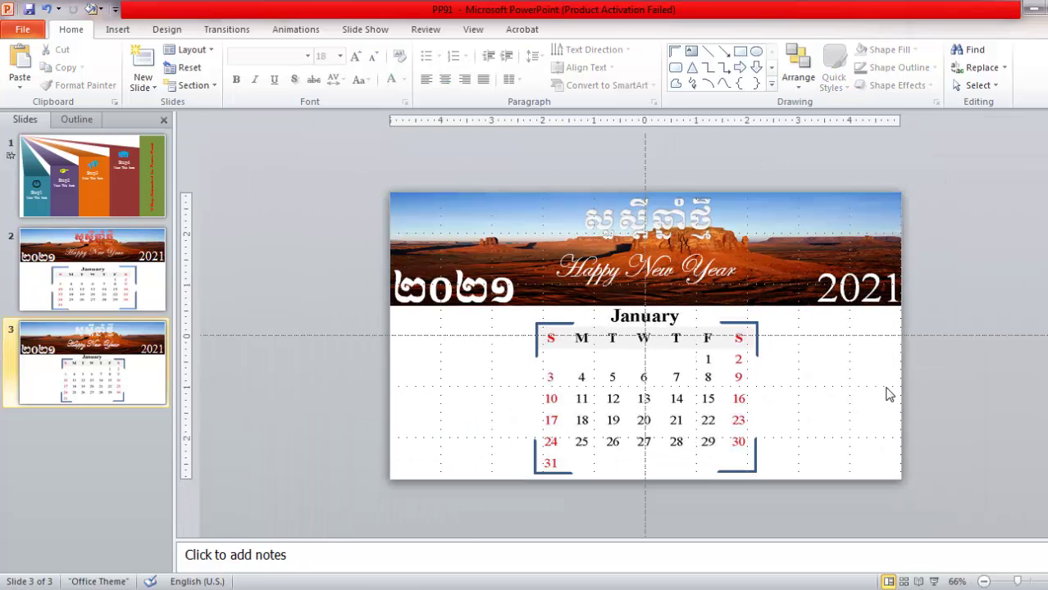
scroll(779, 387, up, 1)
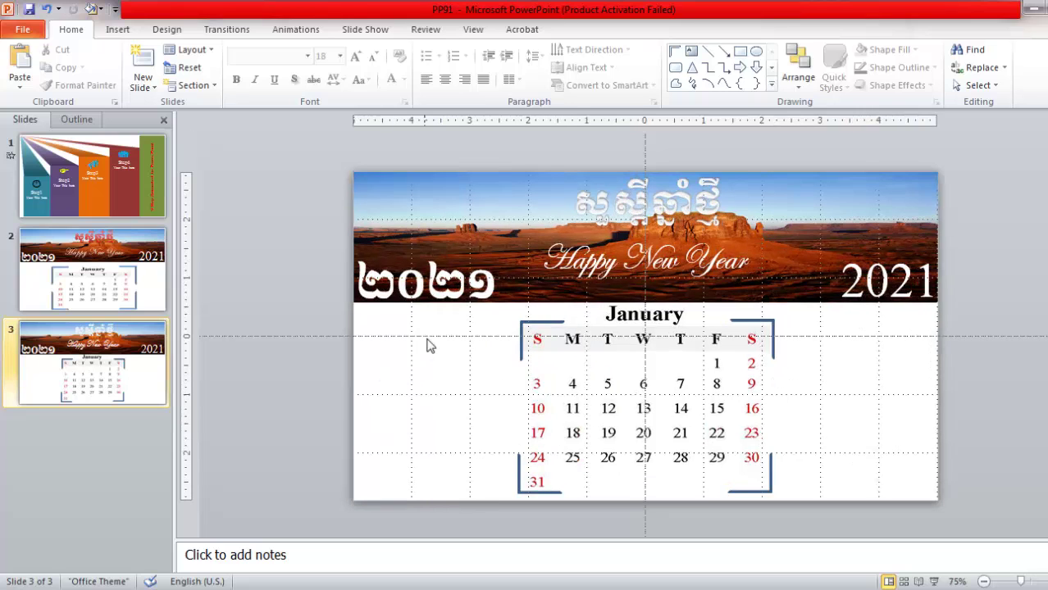